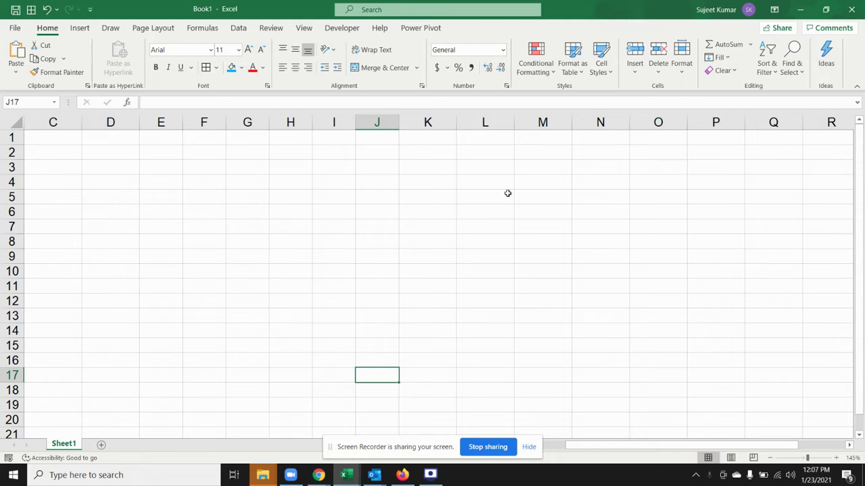
- Enter start date 1/1/2020 in D3 and today's date 1/23/2021 in E3, widening column E
left_click(88, 169)
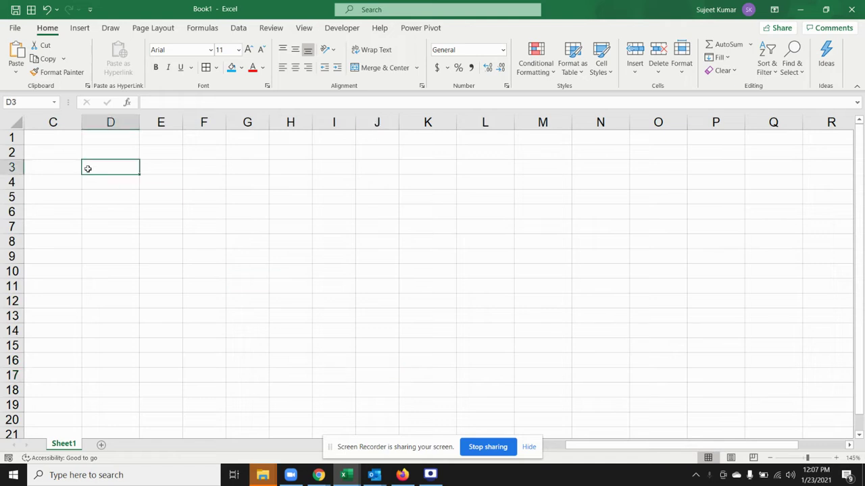
type("1/")
type("1/2020")
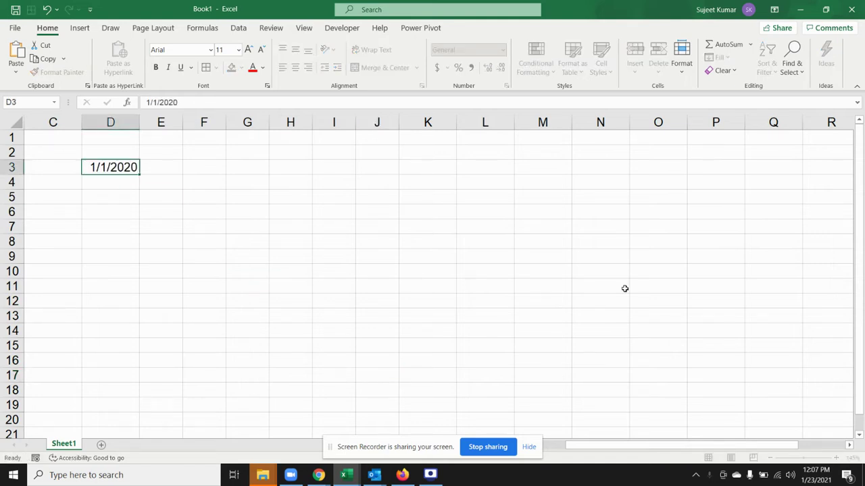
key("Tab")
key("ctrl+semicolon")
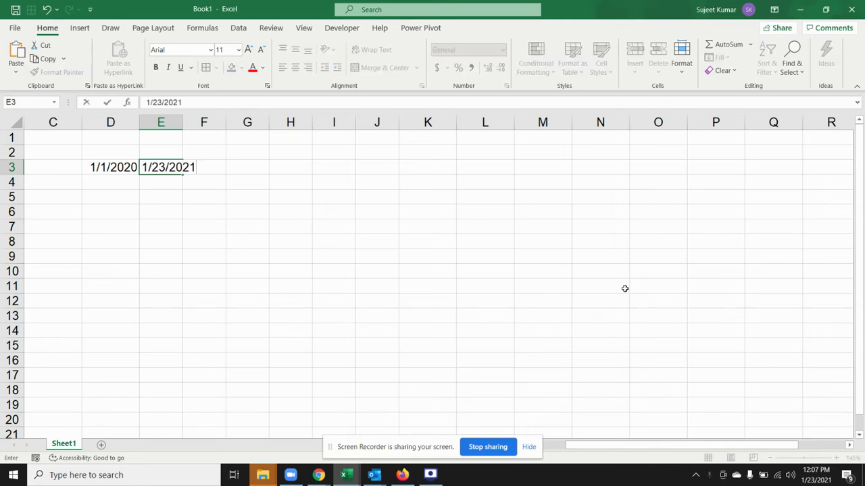
key("Return")
key("Up")
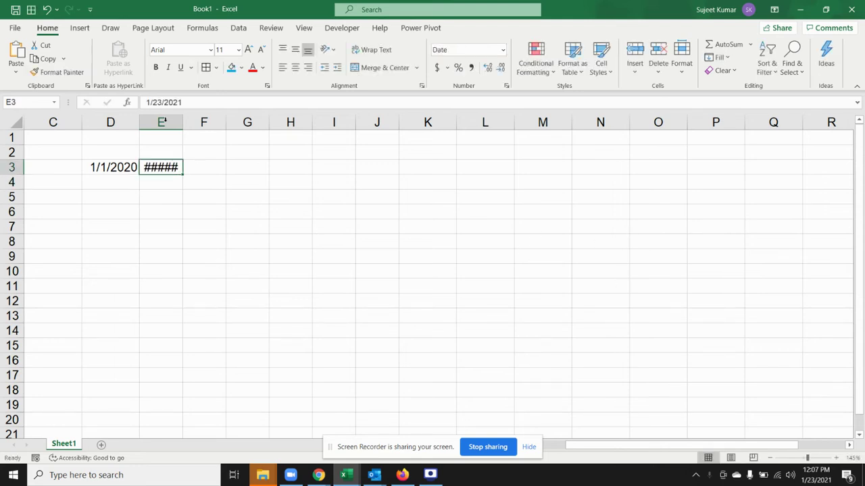
double_click(183, 122)
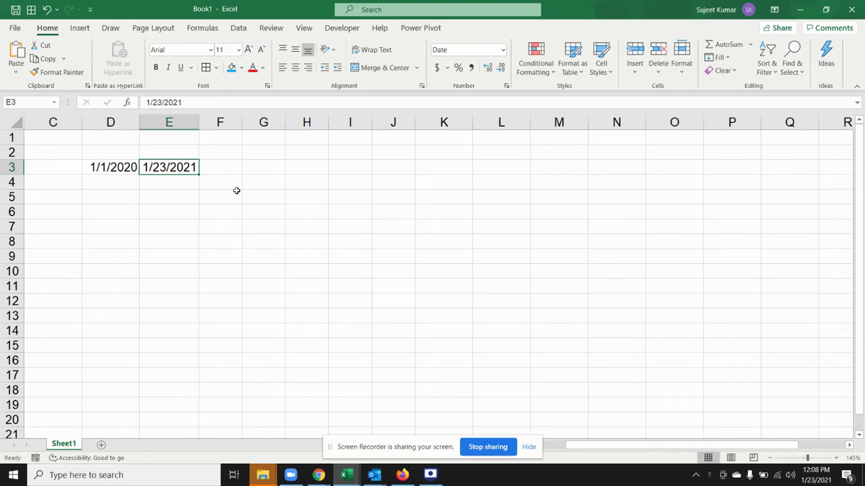
- Add a Days heading in F2 and the formula =E3-D3 in F3, giving 388
double_click(234, 152)
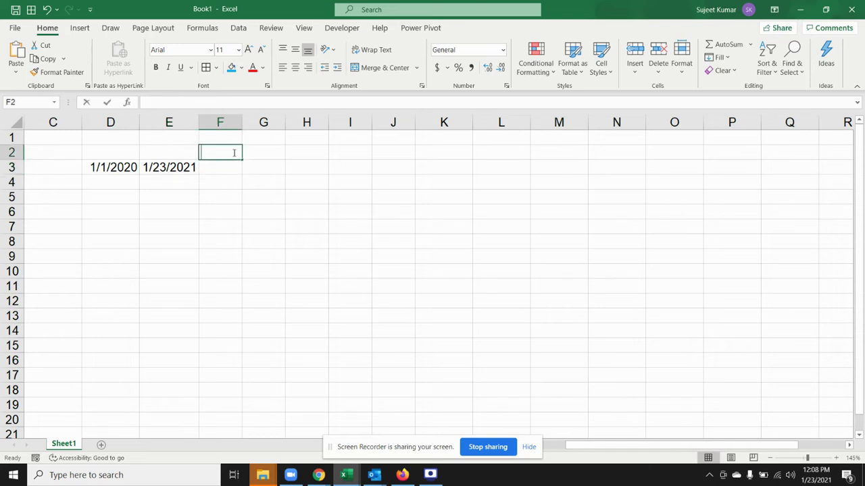
type("Days")
key("Return")
type("=")
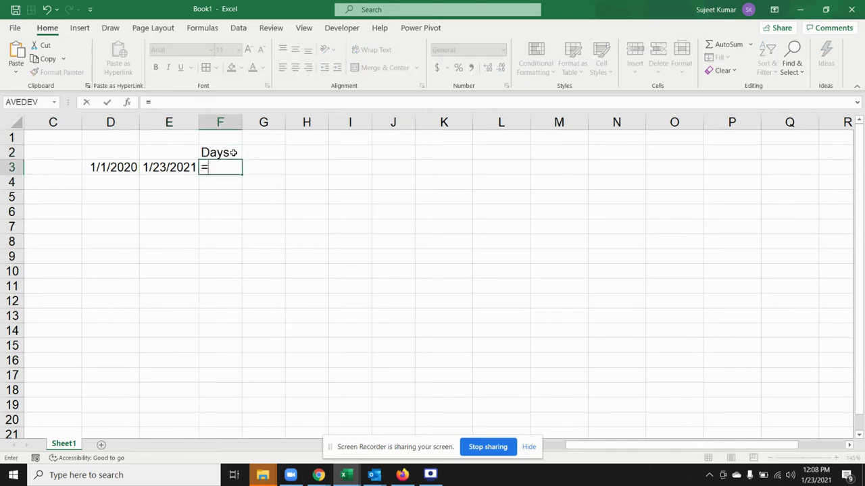
key("Left")
type("-")
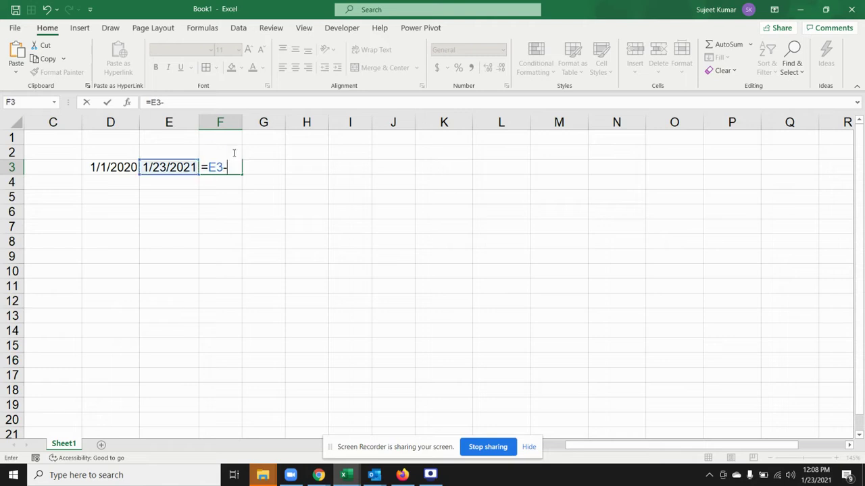
key("Left")
key("Left")
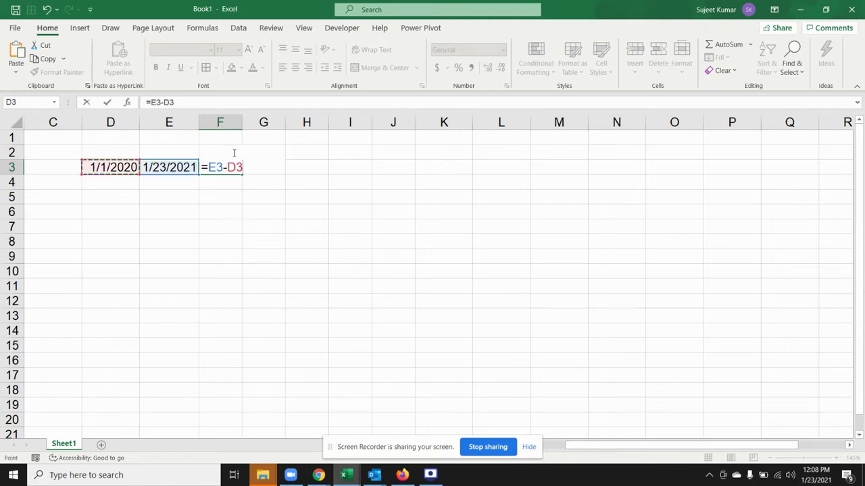
key("Return")
key("Up")
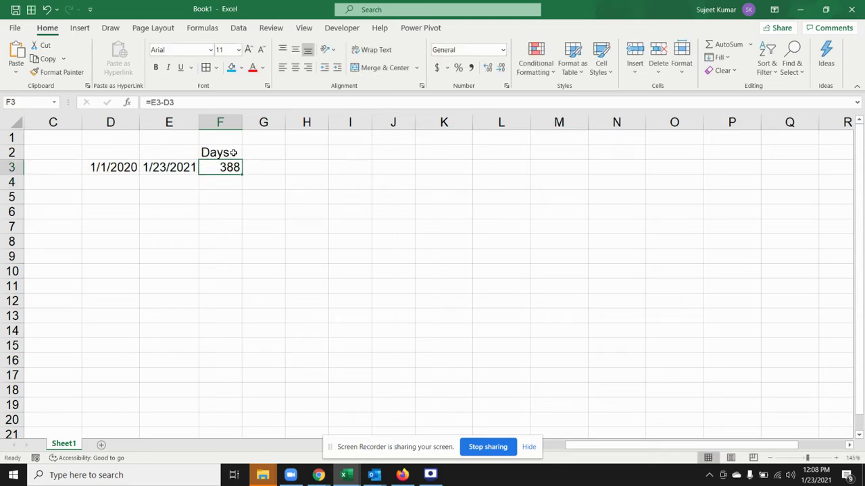
key("Right")
key("Up")
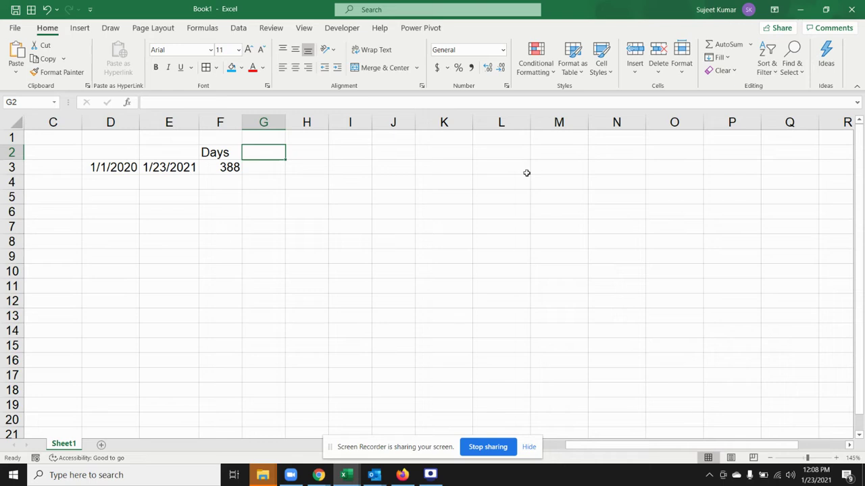
- Put an F_Days heading in G2 and =DAYS360(E3,D3) in G3, returning -382
type("F_D")
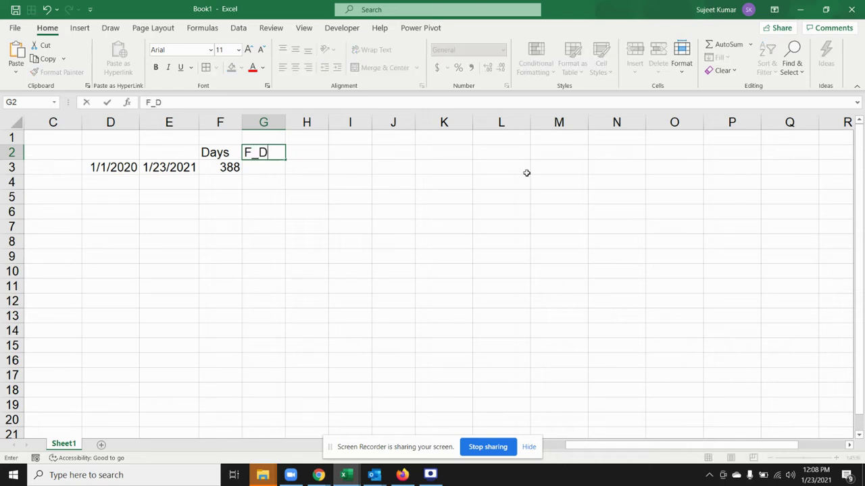
type("ays")
key("Return")
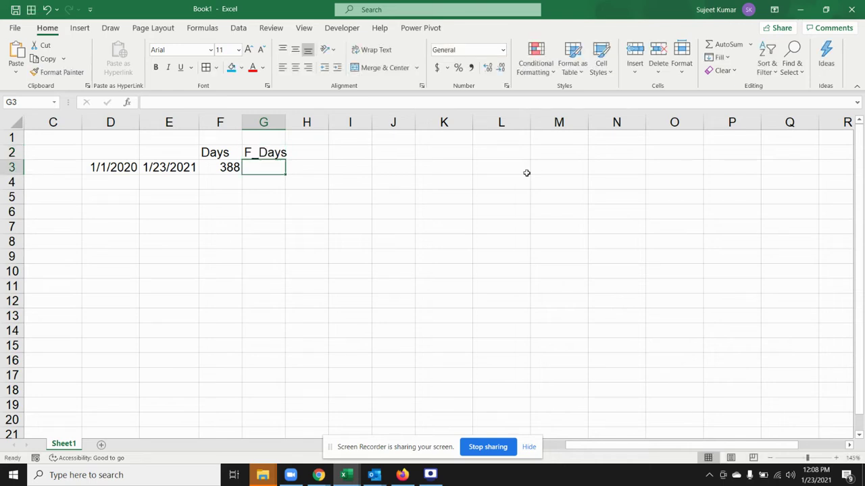
type("=day")
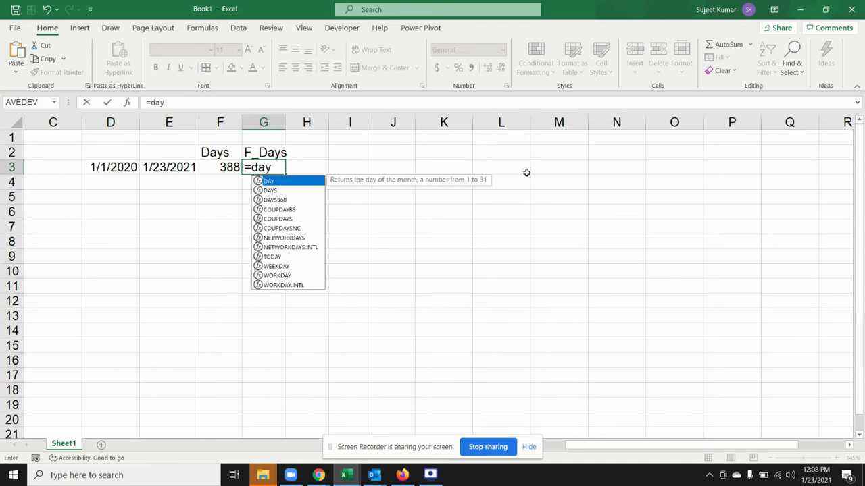
key("Down")
key("Down")
key("Tab")
key("Left")
key("Left")
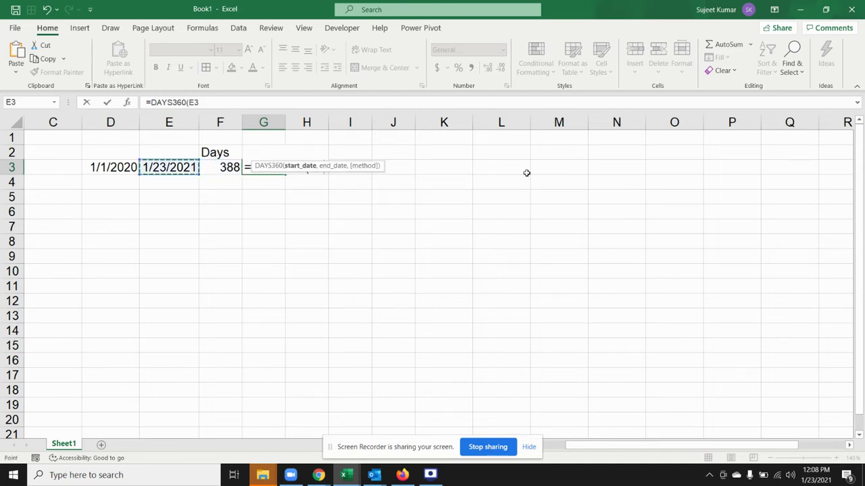
type(",")
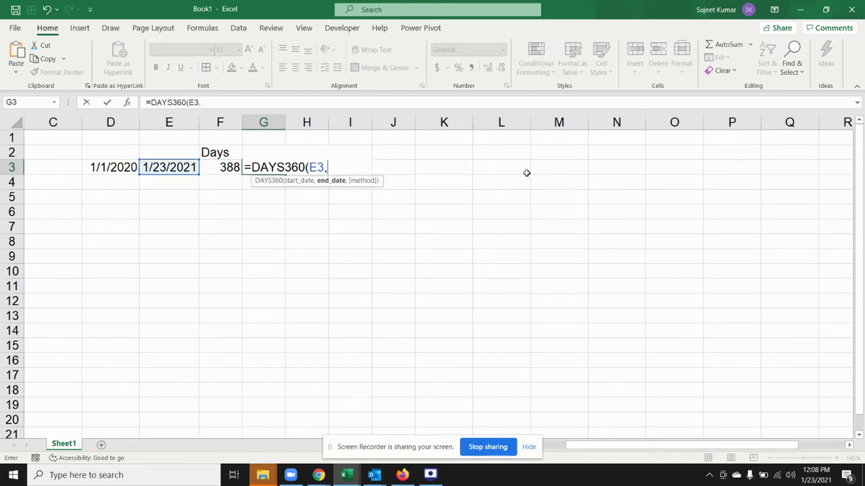
key("Left")
key("Left")
key("Left")
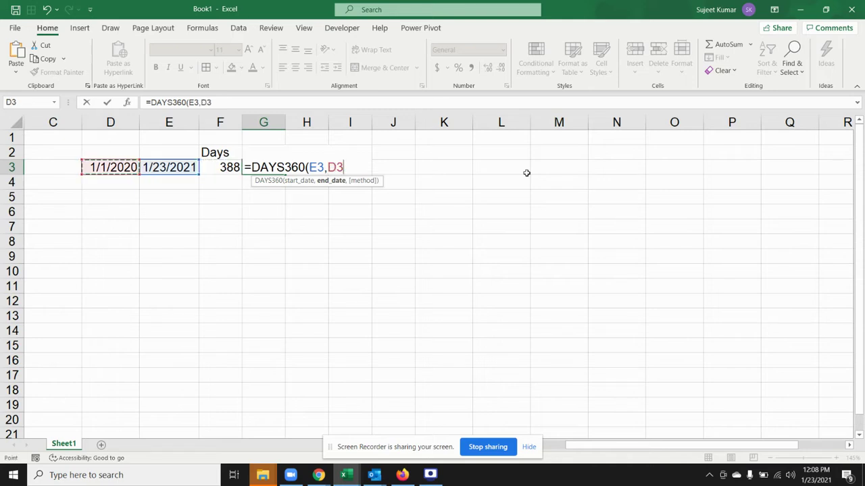
type(")")
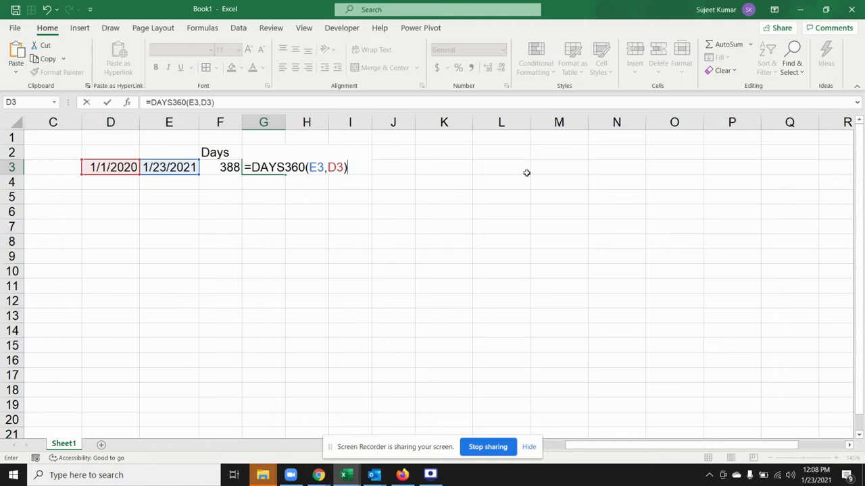
key("Return")
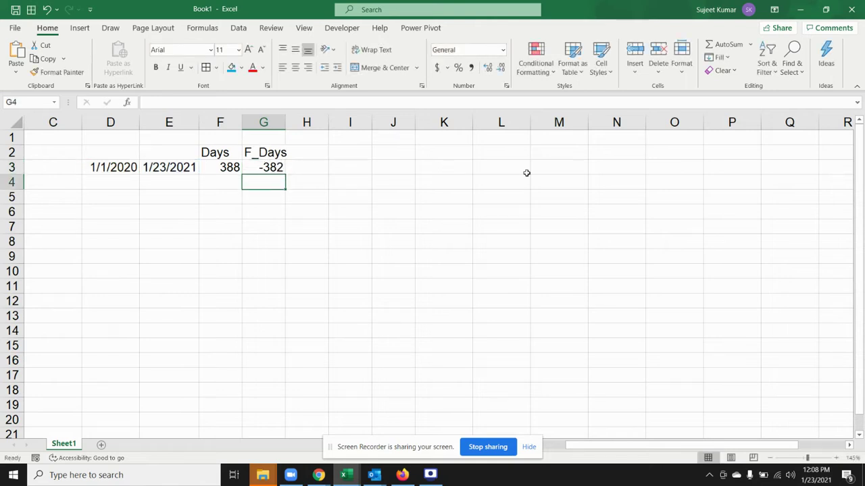
key("Up")
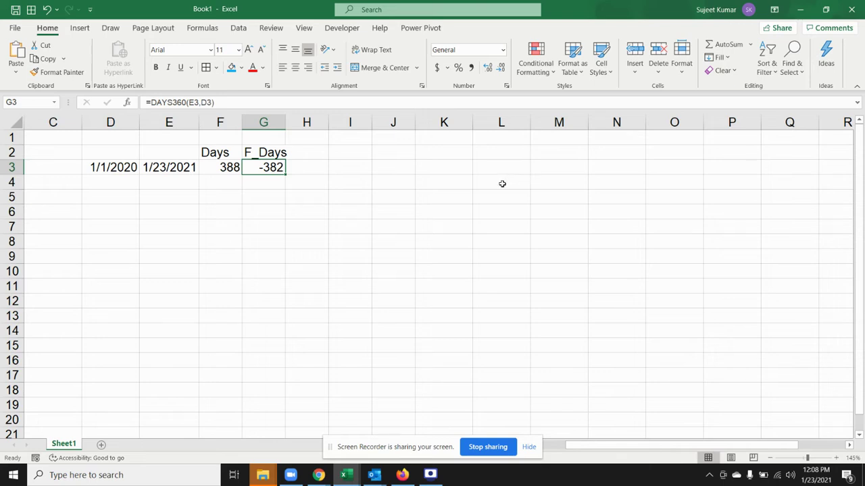
left_click_drag(218, 151, 271, 175)
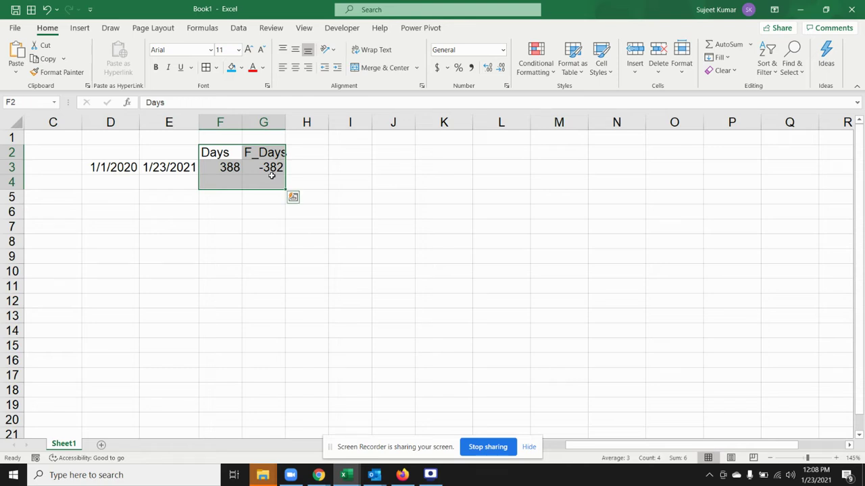
- Clear the Days and F_Days entries and type the heading M in F2
key("Delete")
key("Up")
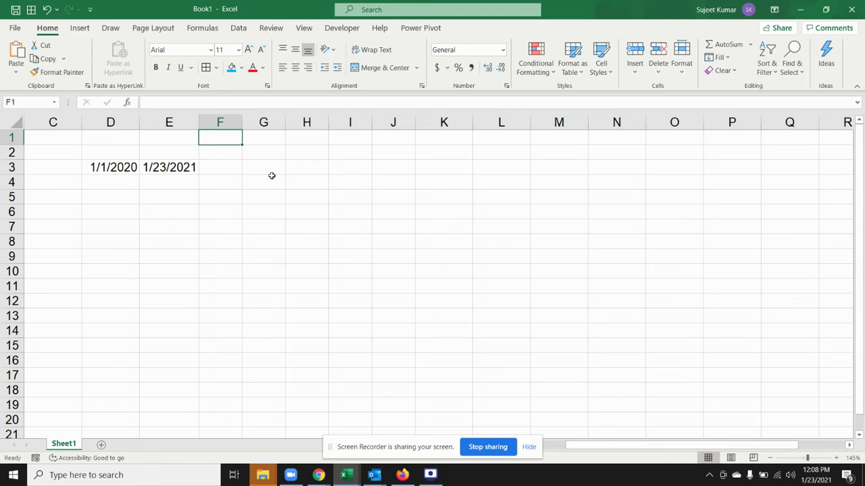
key("Down")
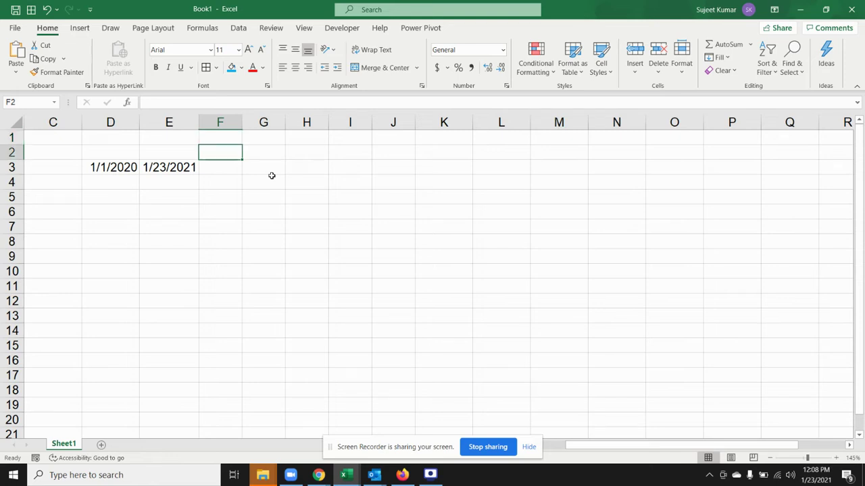
type("M")
key("Return")
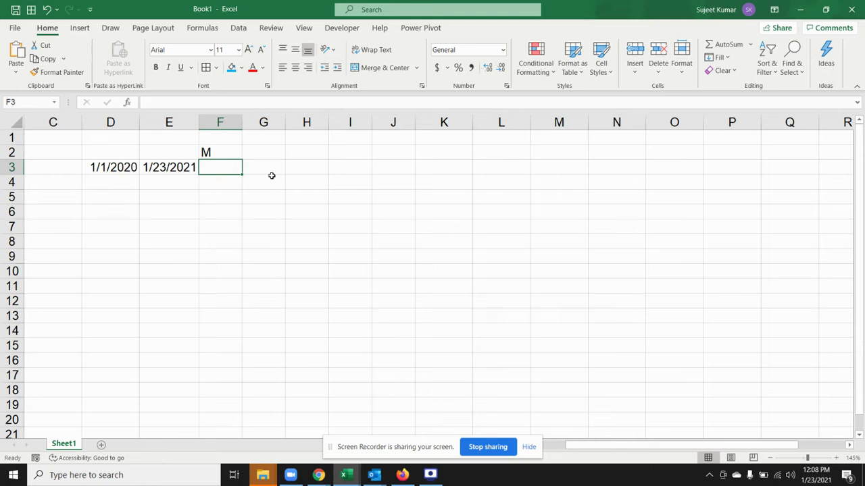
- Enter =E3-D3 in F3, autofit column F and apply General format to show 388
type("-")
key("Left")
type("-")
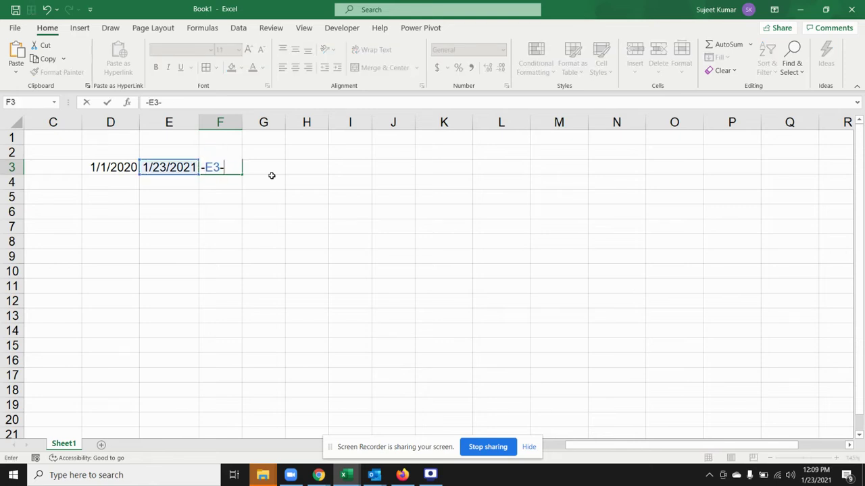
key("Left")
key("Left")
key("Return")
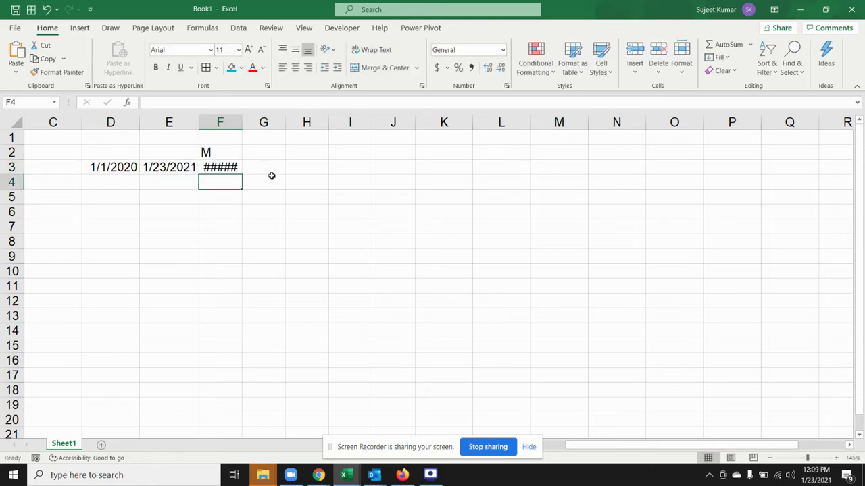
key("Up")
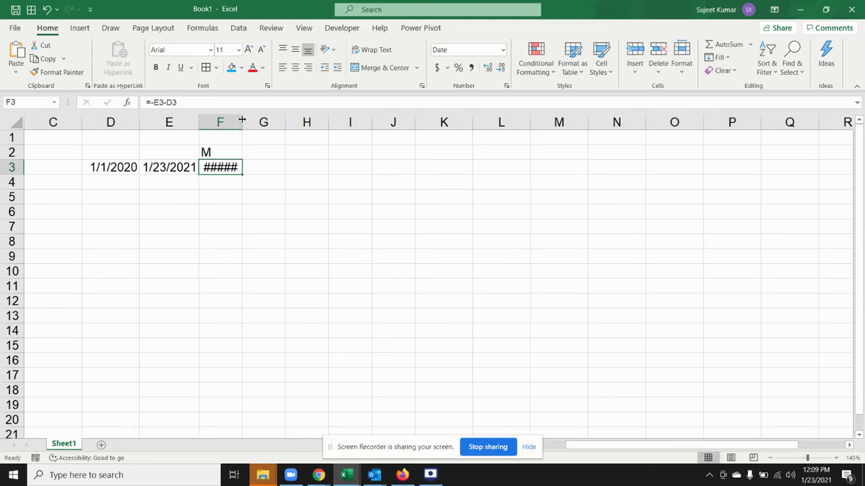
left_click(156, 102)
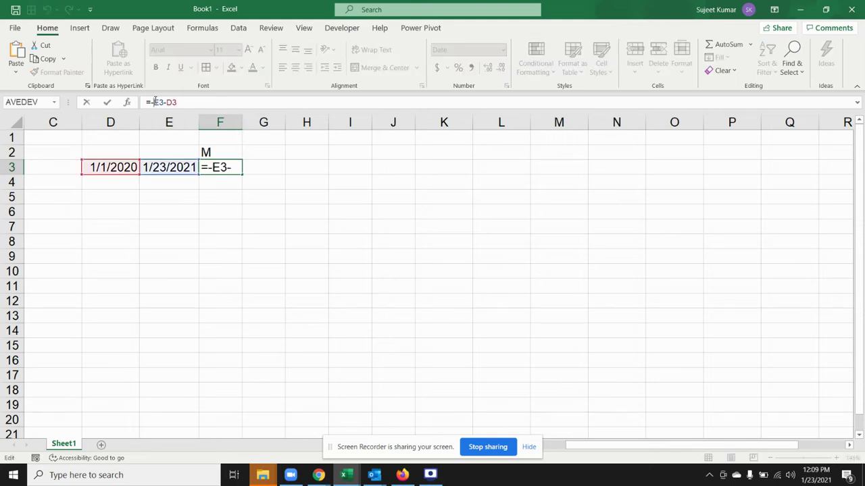
key("BackSpace")
key("Return")
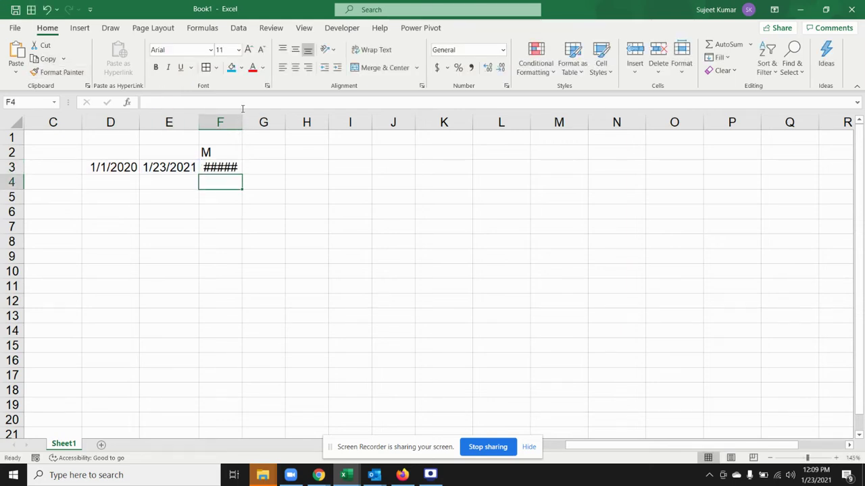
double_click(242, 117)
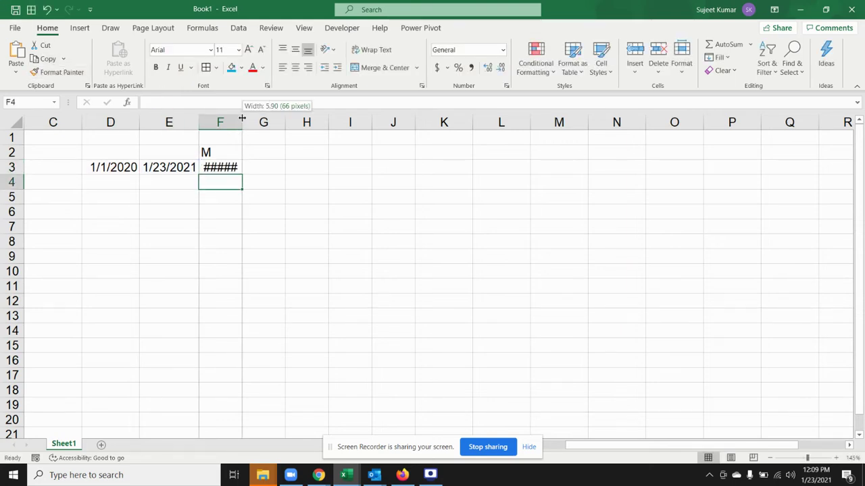
left_click(236, 165)
key("ctrl+shift+grave")
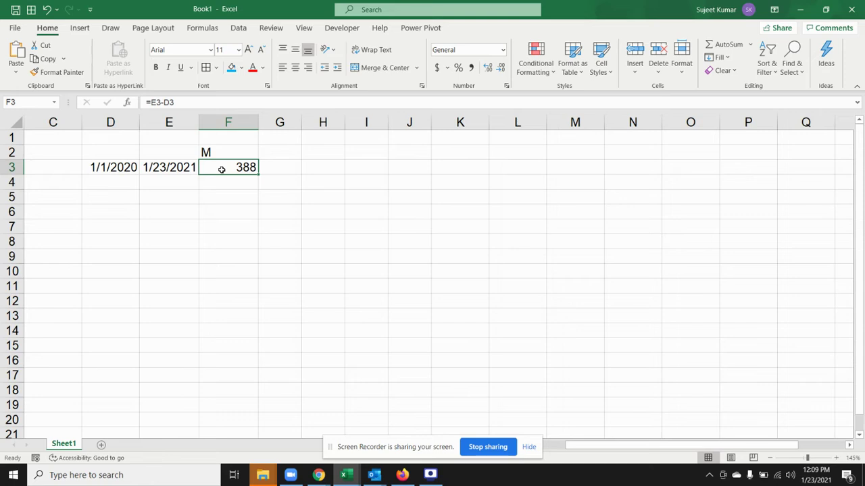
- Enter =DATEDIF(D3,E3,"M") in F3, returning 12 months
type("=da")
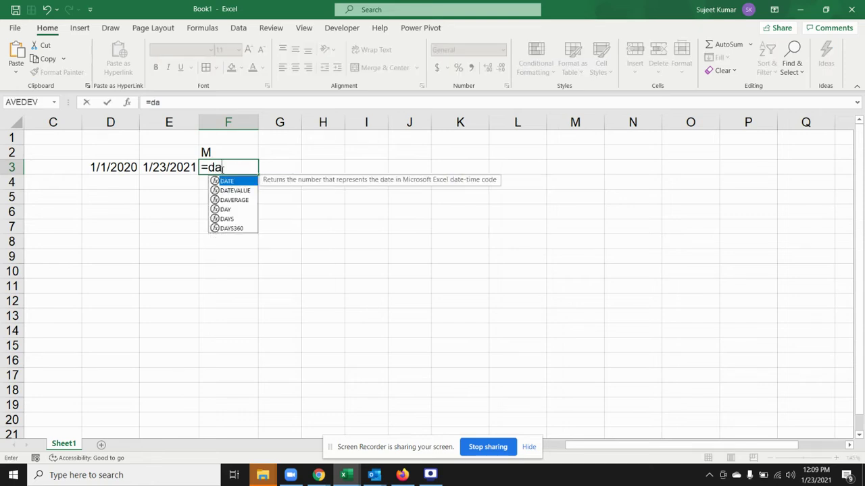
type("ted")
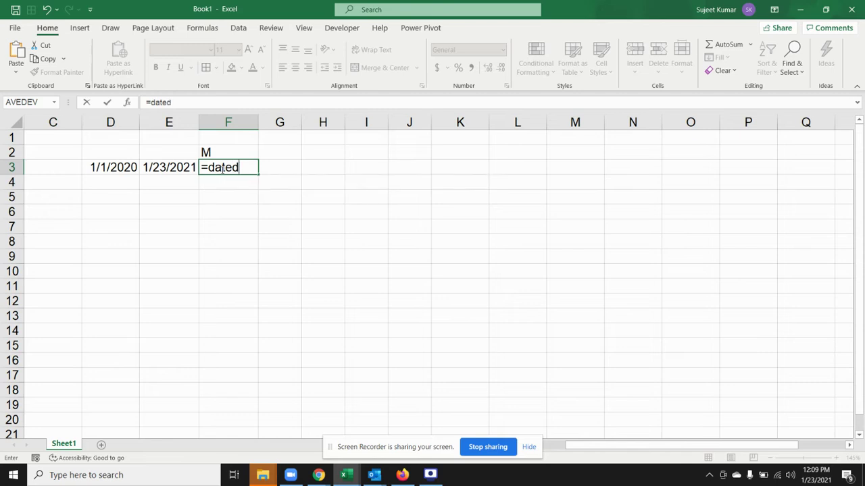
type("if")
type("(")
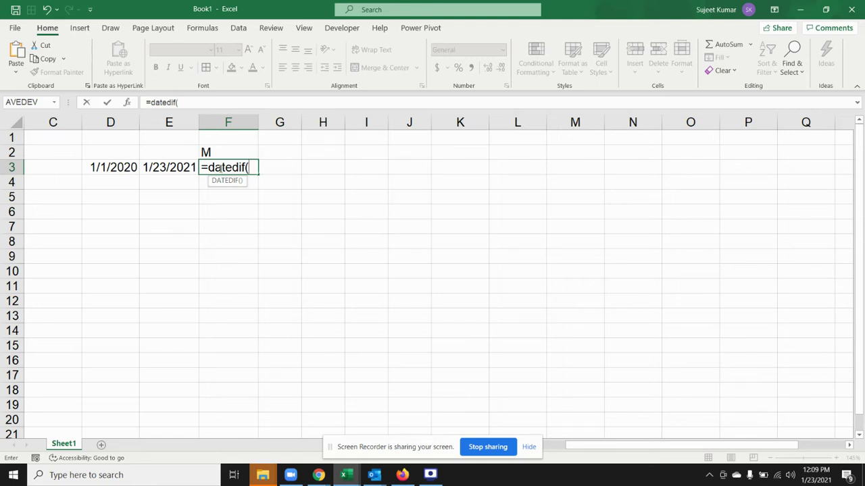
left_click(112, 168)
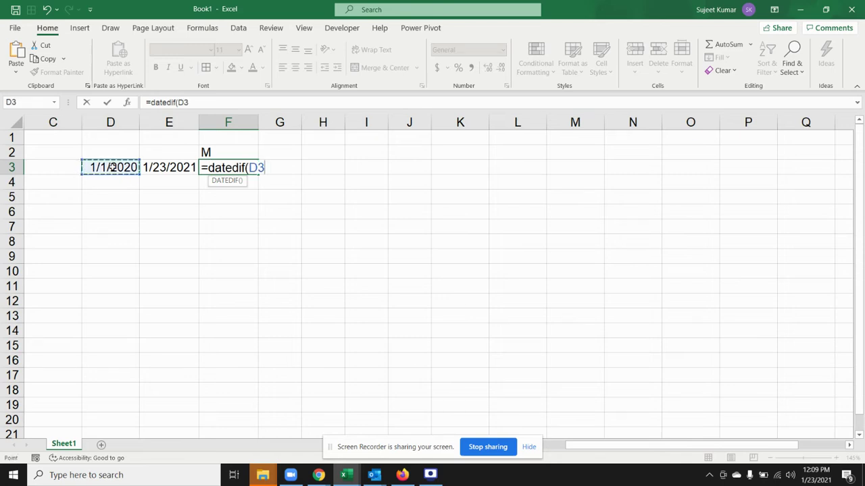
type(",")
left_click(155, 167)
type(",")
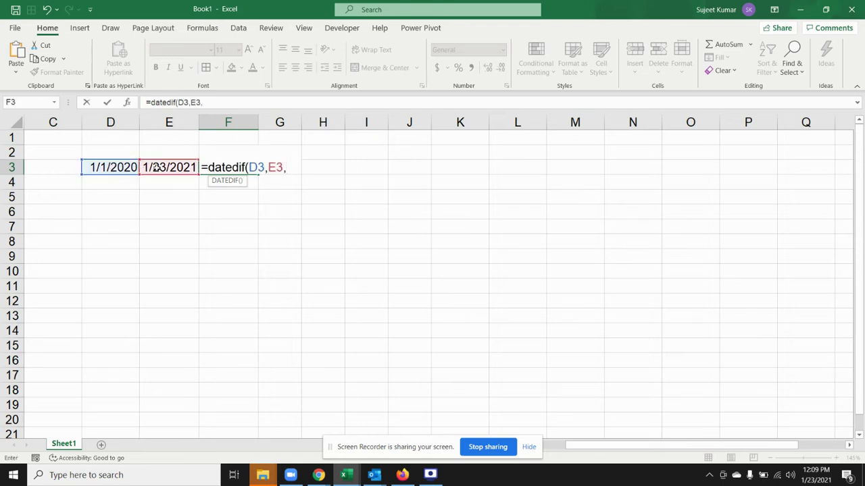
type("\"M\"")
type(")")
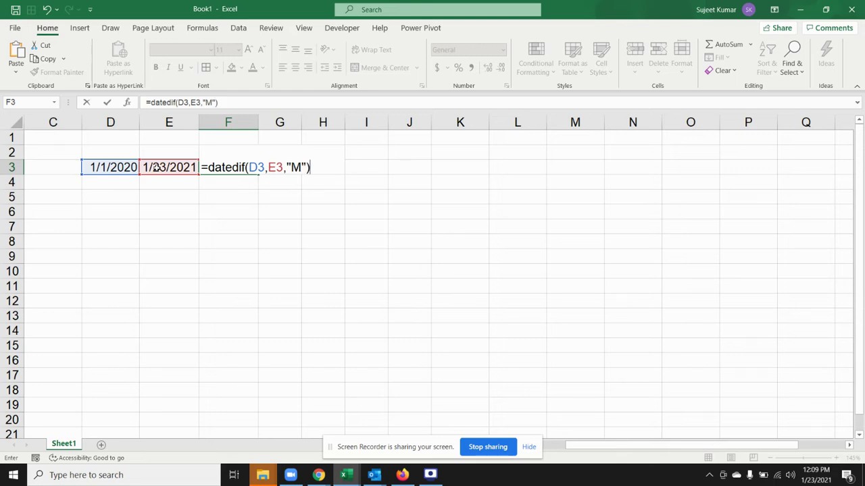
key("Return")
key("Up")
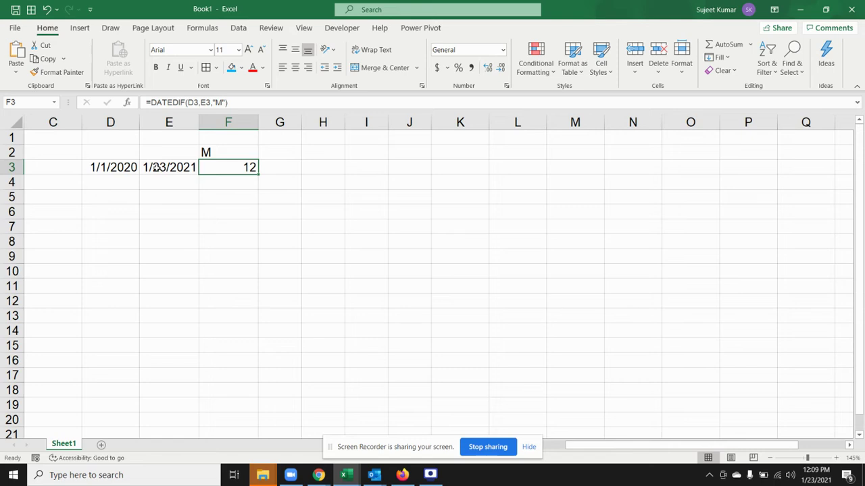
- Cancel an unfinished entry in F4 and review F3's "M" unit, leaving the formula unchanged
key("Down")
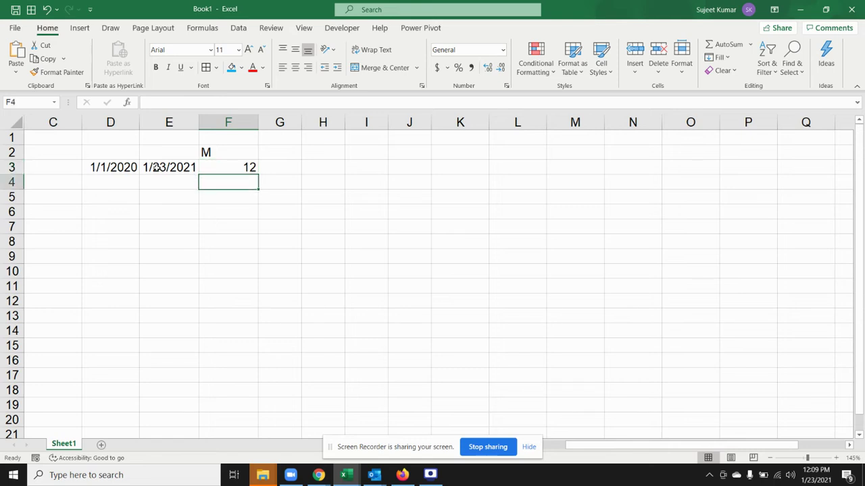
type("=d")
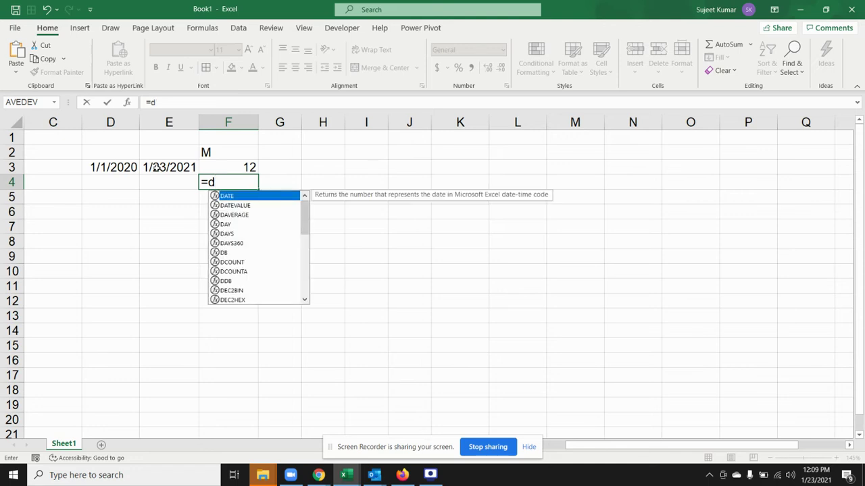
key("Escape")
key("Escape")
key("Up")
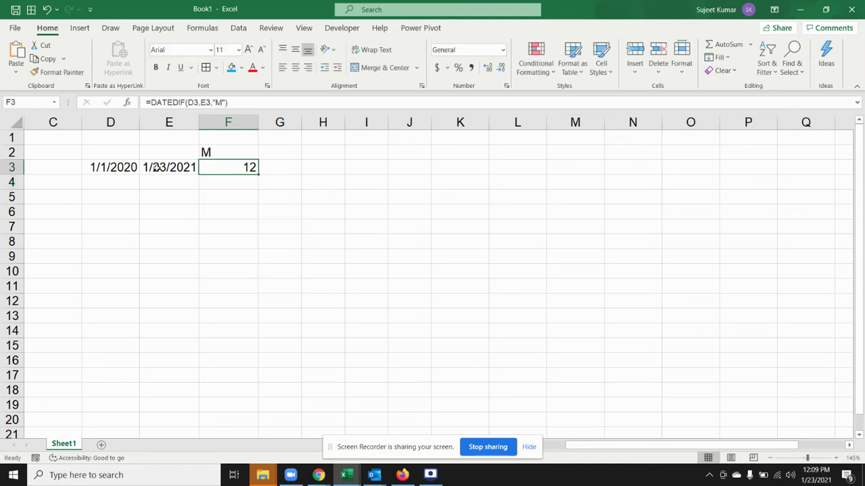
double_click(241, 166)
double_click(308, 168)
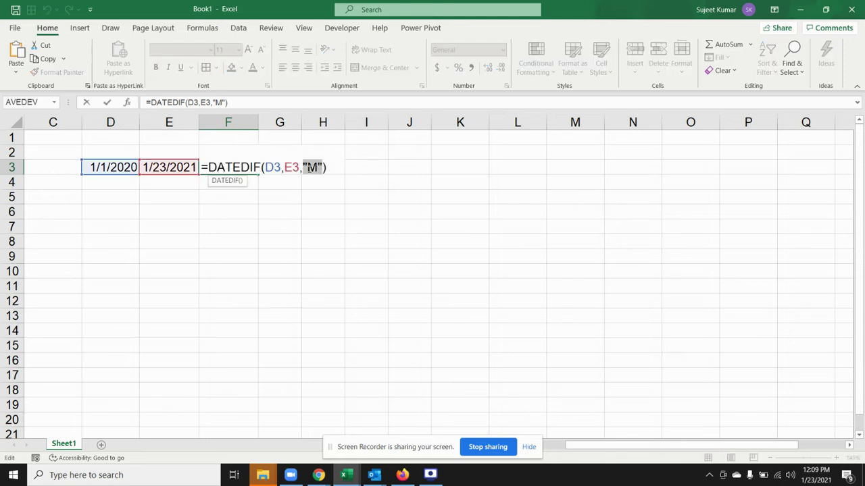
key("Right")
key("Return")
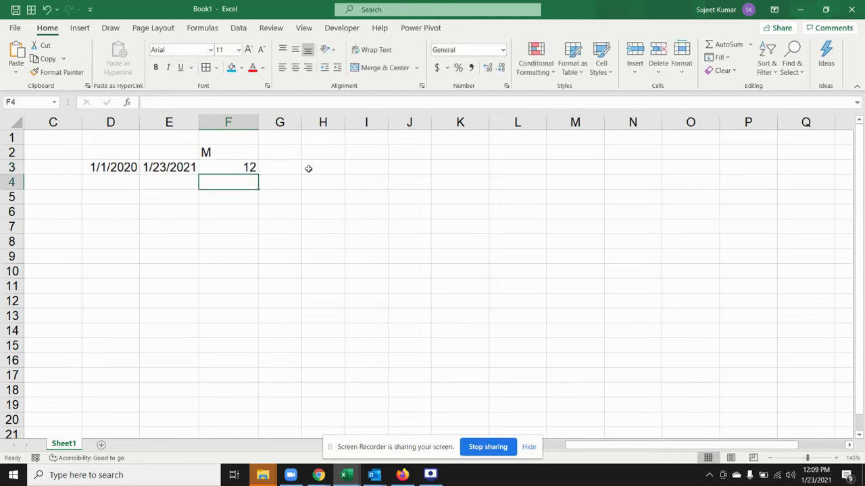
- Enter birth date 10/10/1990 in D6 and today's date 1/23/2021 in E6
left_click(110, 213)
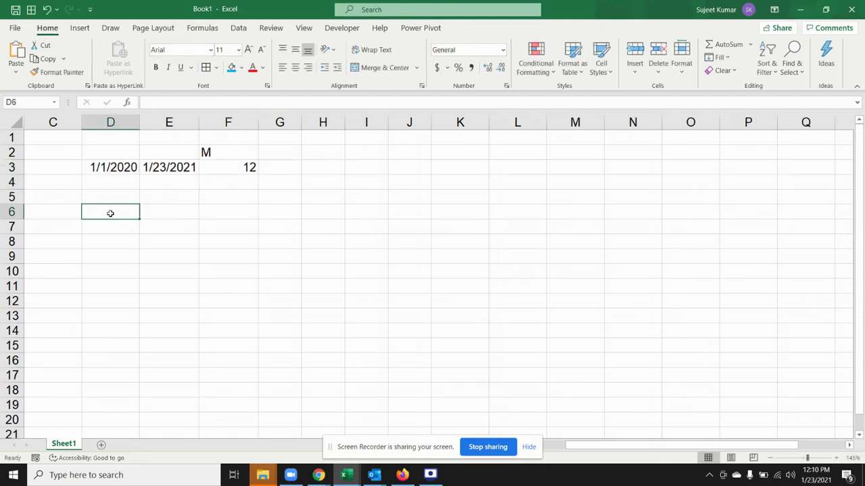
type("10/1")
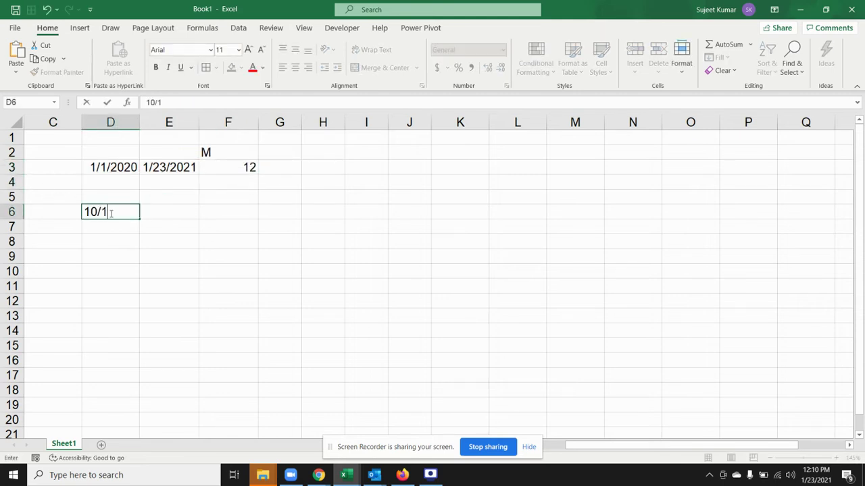
type("0/1990")
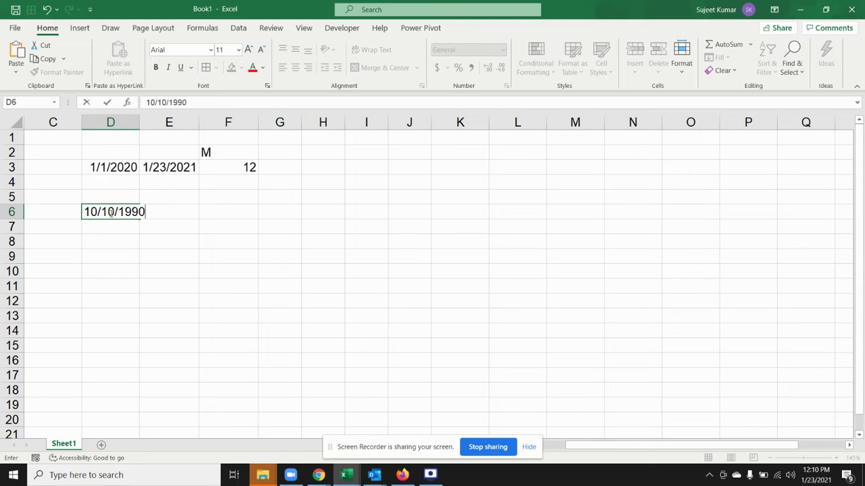
key("Return")
key("Up")
key("Up")
key("Right")
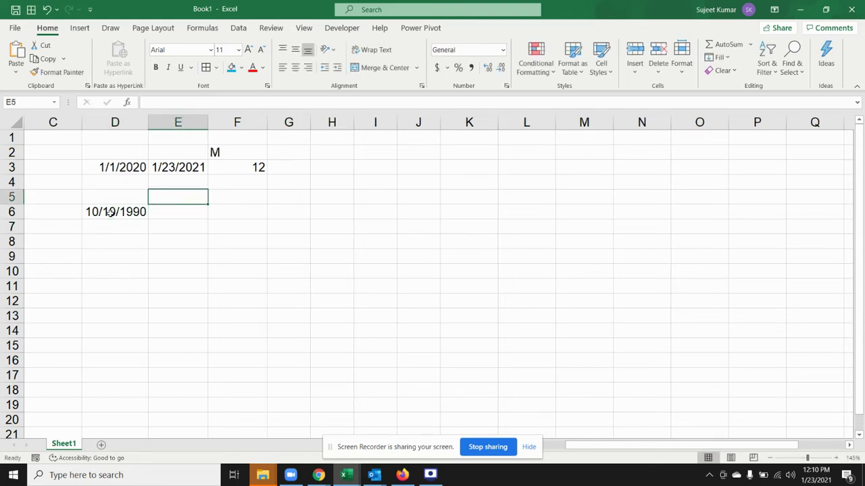
key("Down")
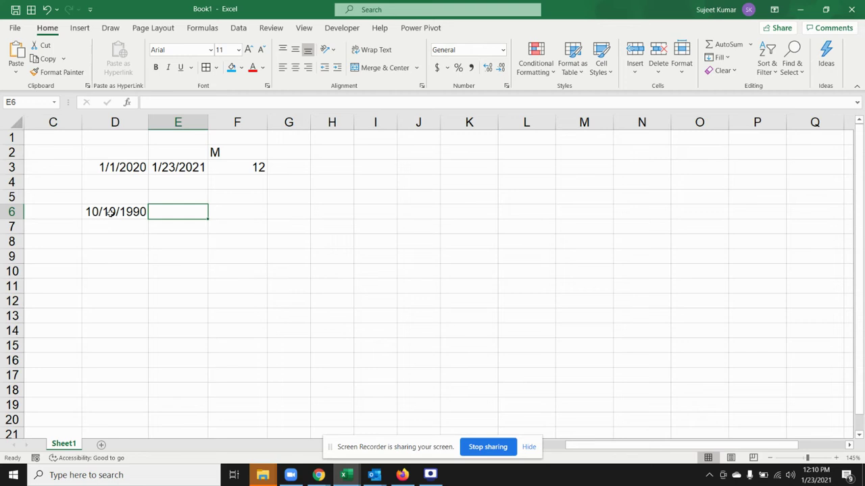
key("ctrl+semicolon")
key("Return")
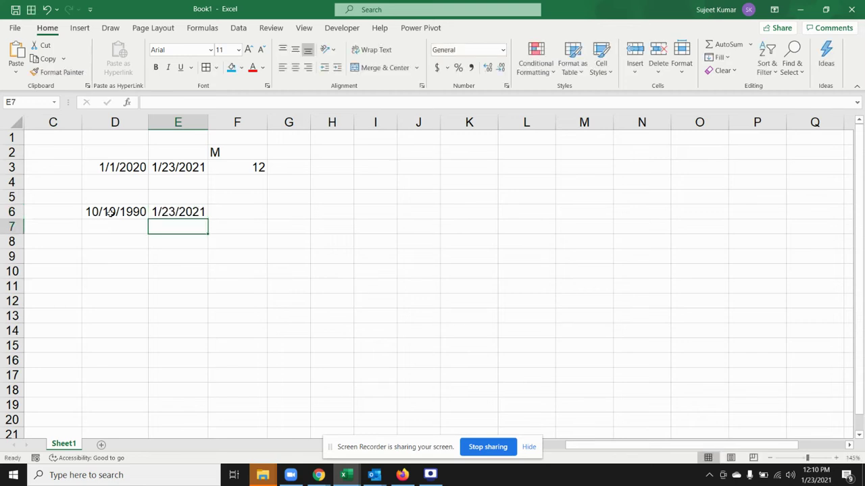
- Add the labels y, m and d in F5, G5 and H5
key("Up")
key("Right")
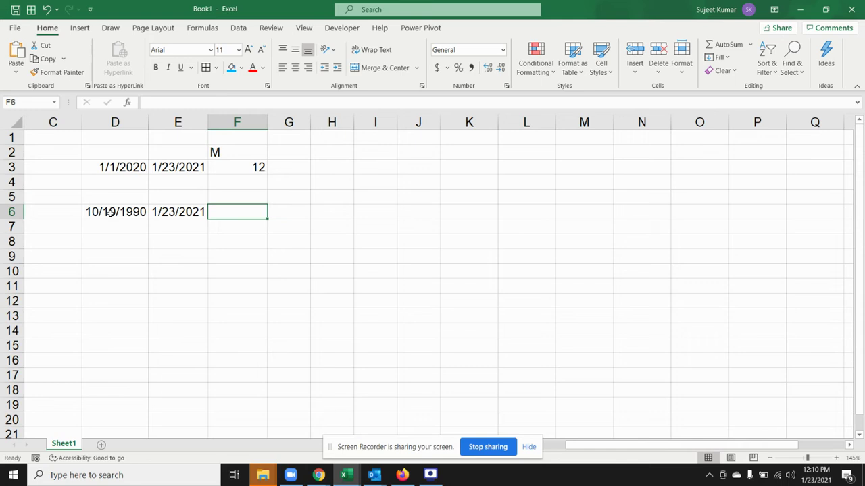
key("Up")
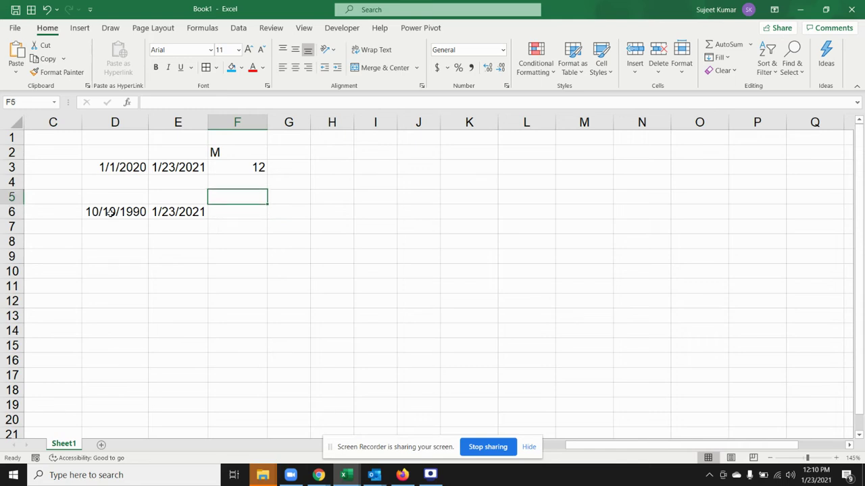
type("y")
key("Tab")
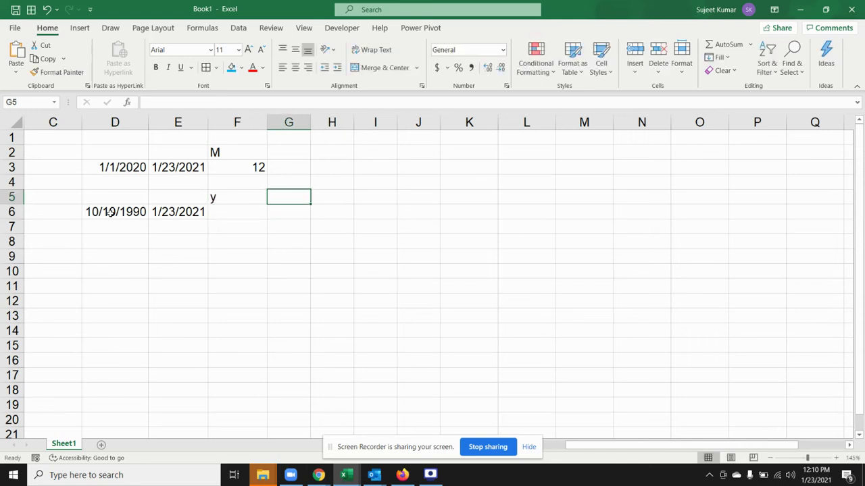
type("m")
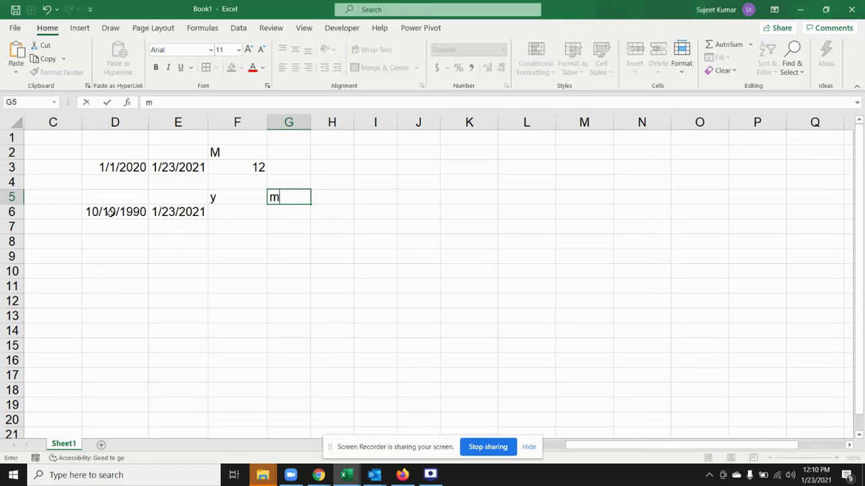
key("Tab")
type("d")
key("Return")
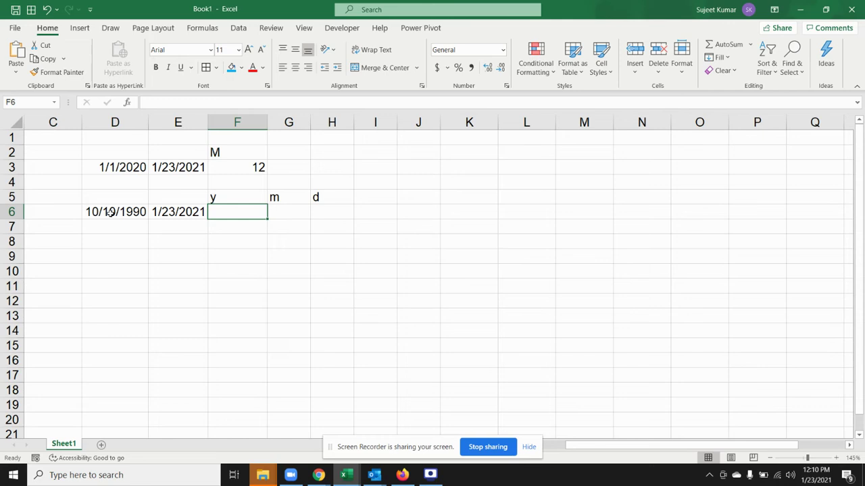
- Enter =DATEDIF(D6,E6,"y") in F6, giving 30 full years
type("=dat")
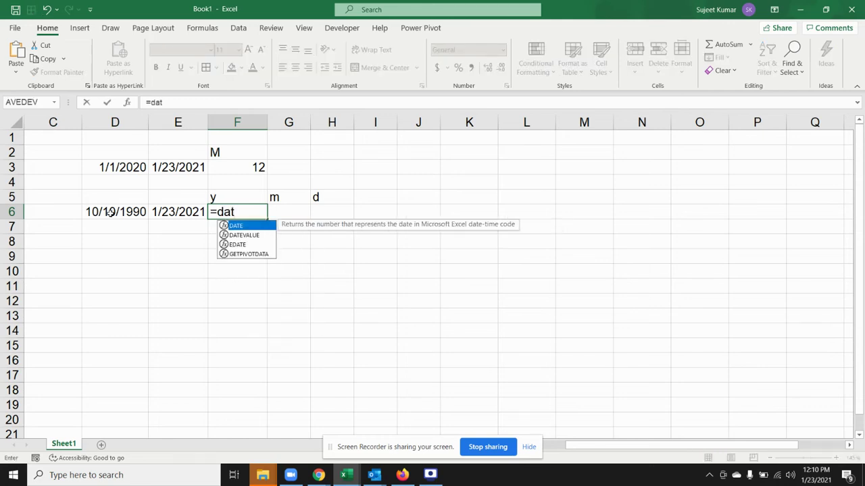
type("e")
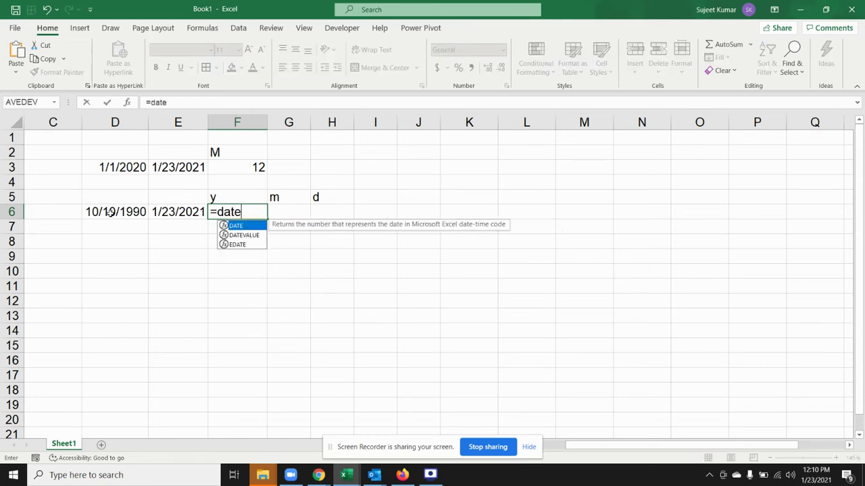
type("dif(")
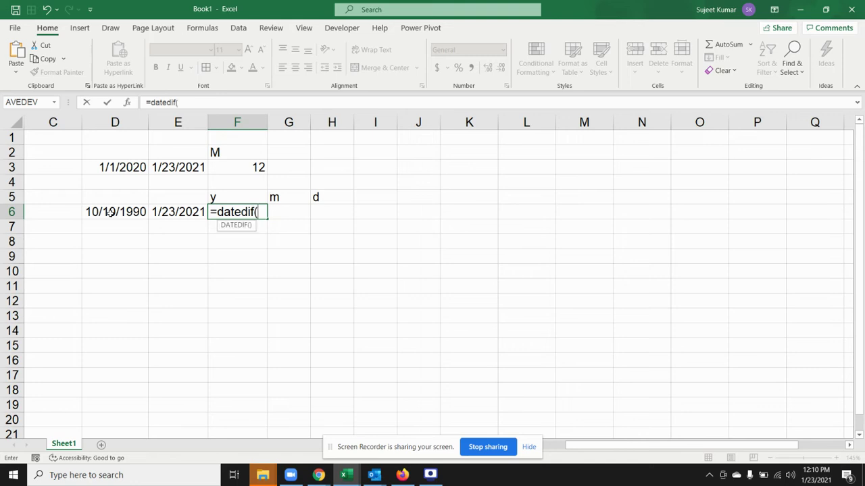
left_click(105, 215)
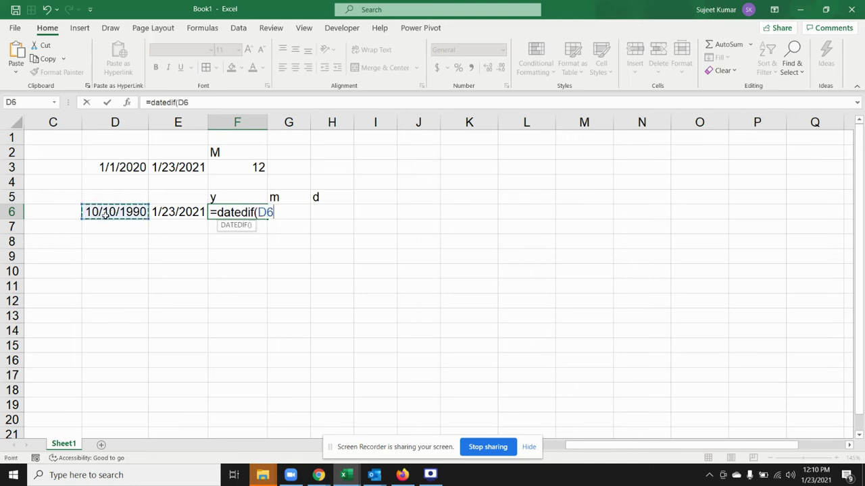
type(",")
left_click(169, 210)
type(",")
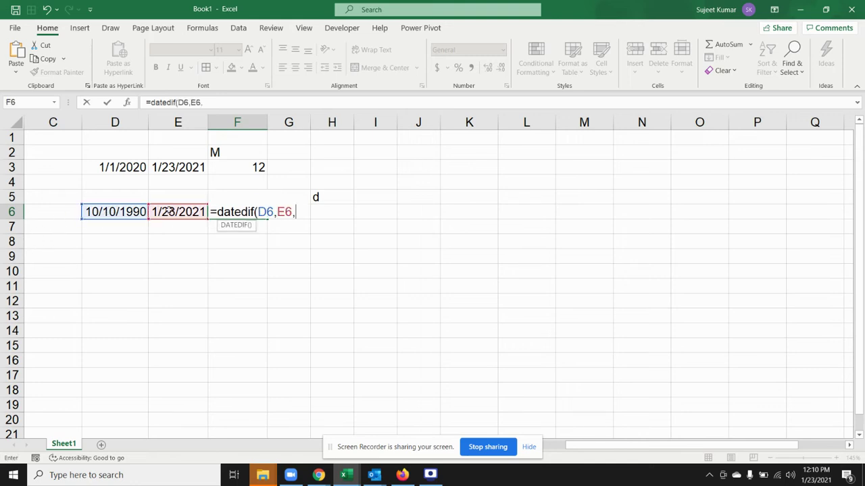
type("\"y")
type("\")")
key("Return")
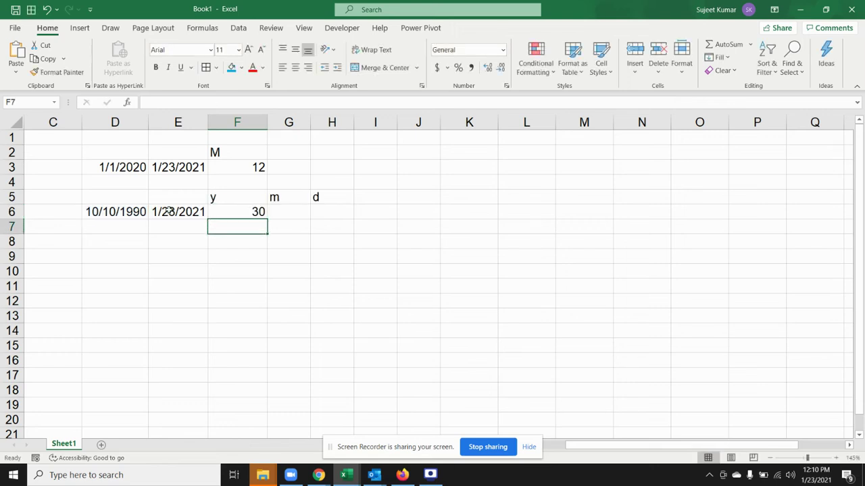
- Enter =DATEDIF(D6,E6,"m") in G6, correcting the unit letter while typing
key("Up")
key("Right")
type("=")
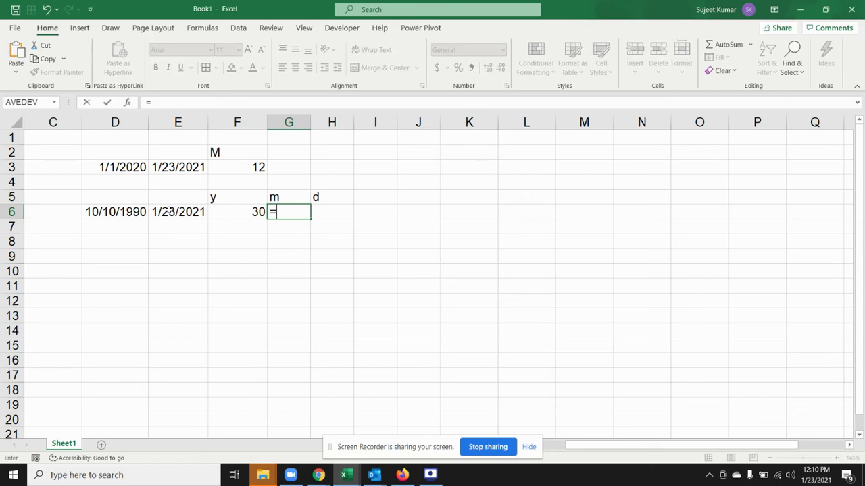
type("date")
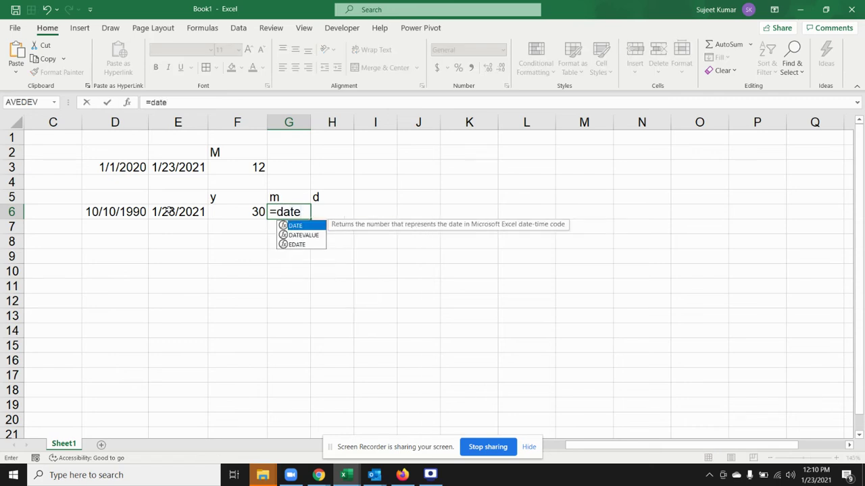
type("dif")
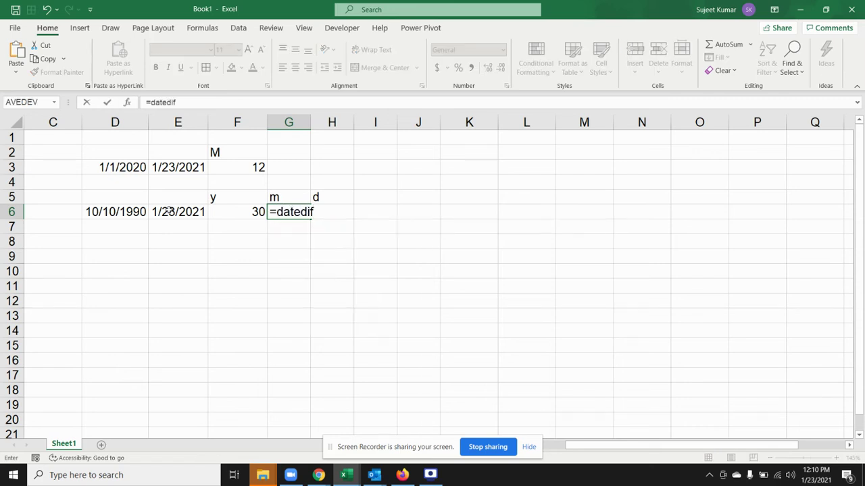
type("(")
left_click(99, 212)
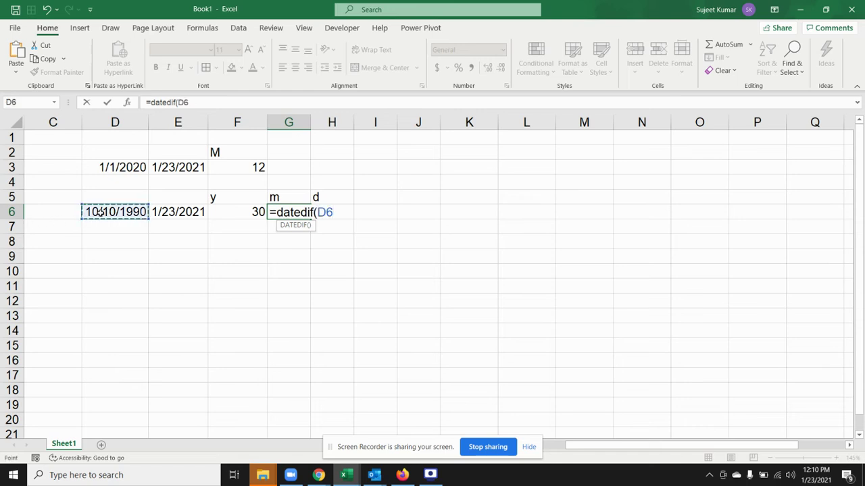
type(",")
left_click(157, 209)
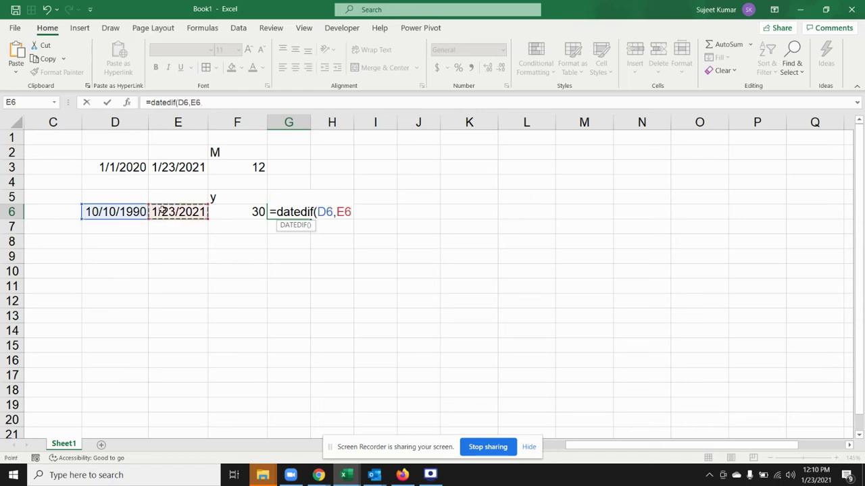
type(",\"")
type("y")
key("BackSpace")
type("m")
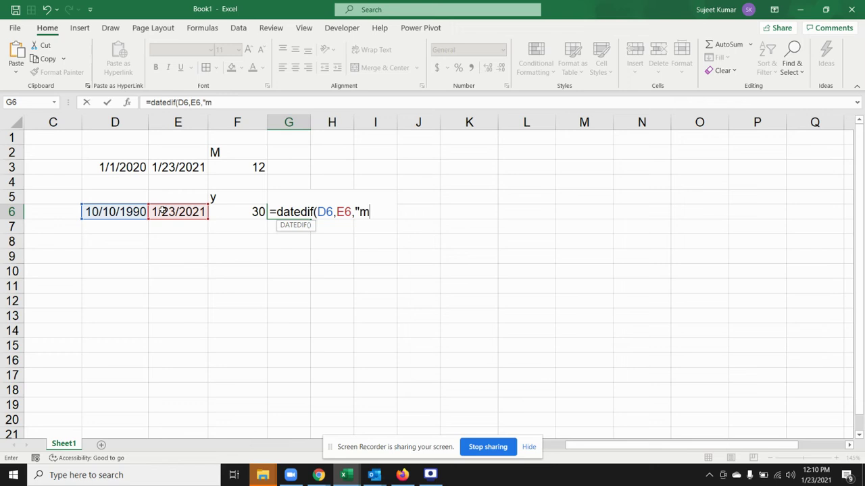
type("\"")
key("Return")
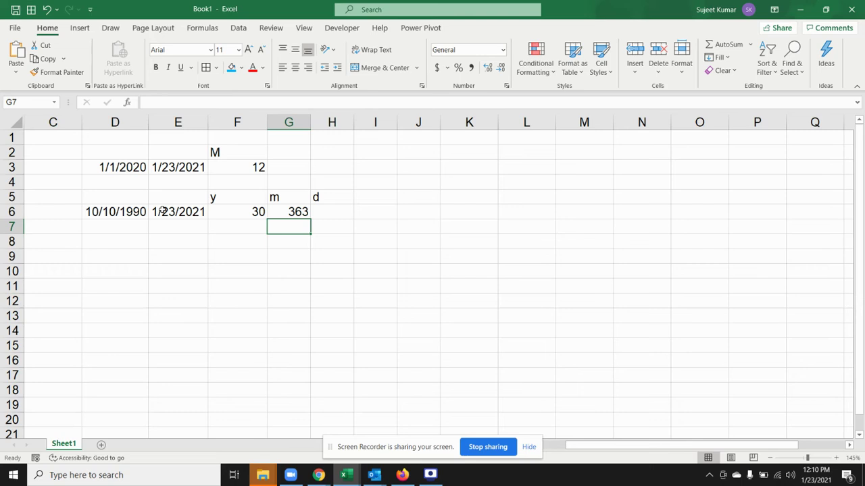
key("Up")
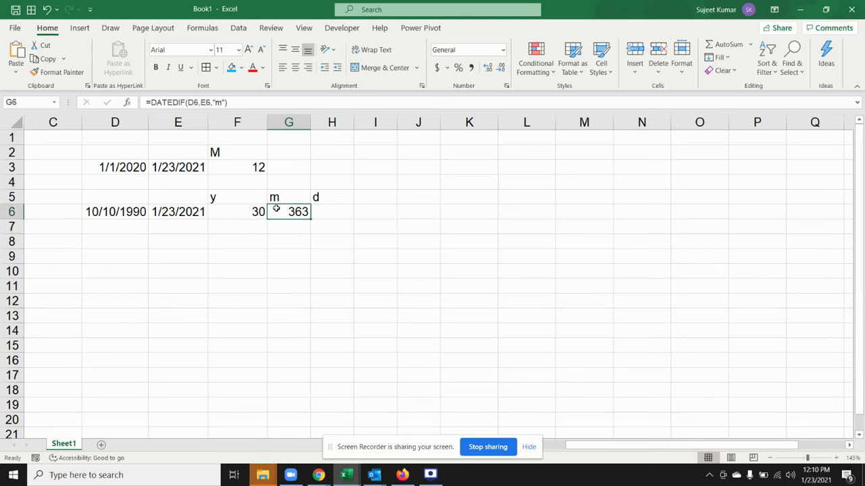
- Change G6's unit to "ym" so it shows 3 leftover months
double_click(275, 209)
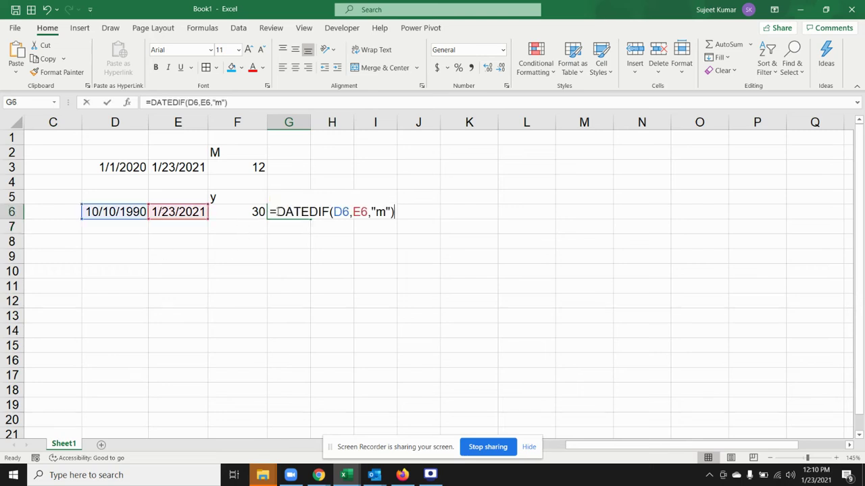
left_click(373, 211)
type("y")
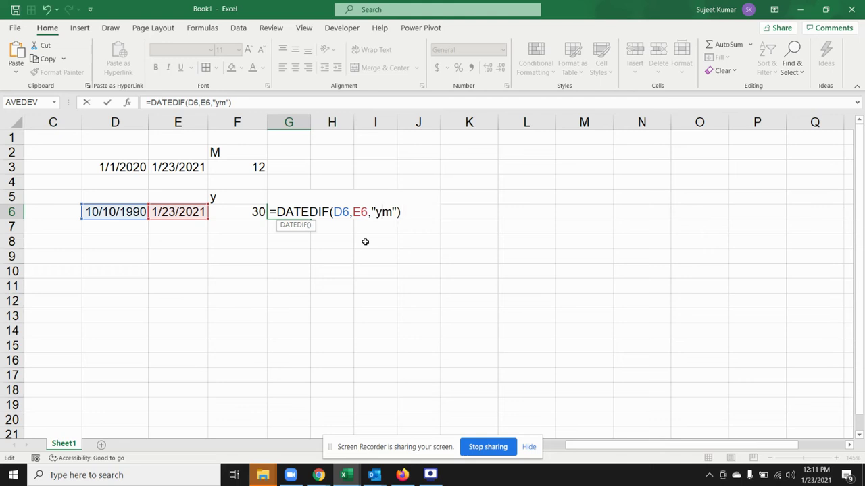
key("Return")
key("Up")
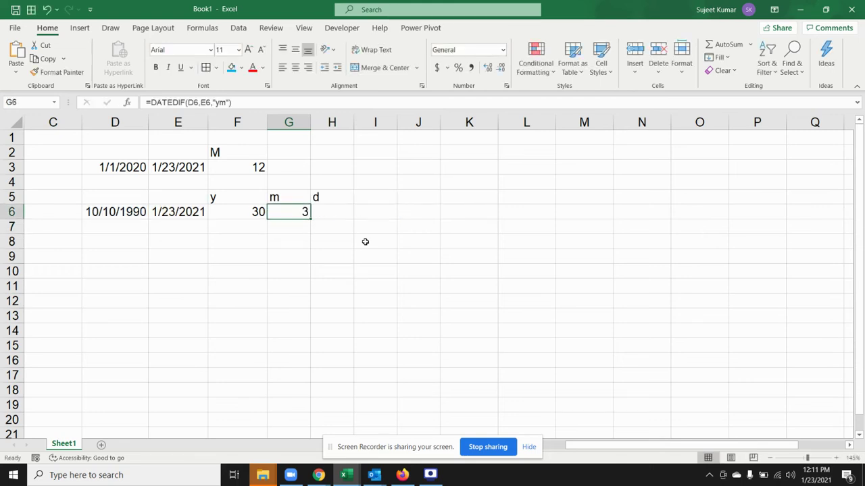
key("Right")
type("=da")
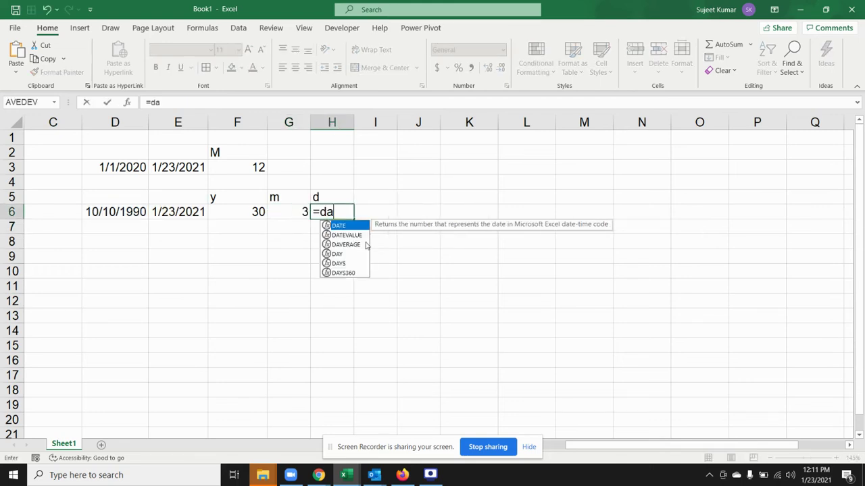
type("tedi")
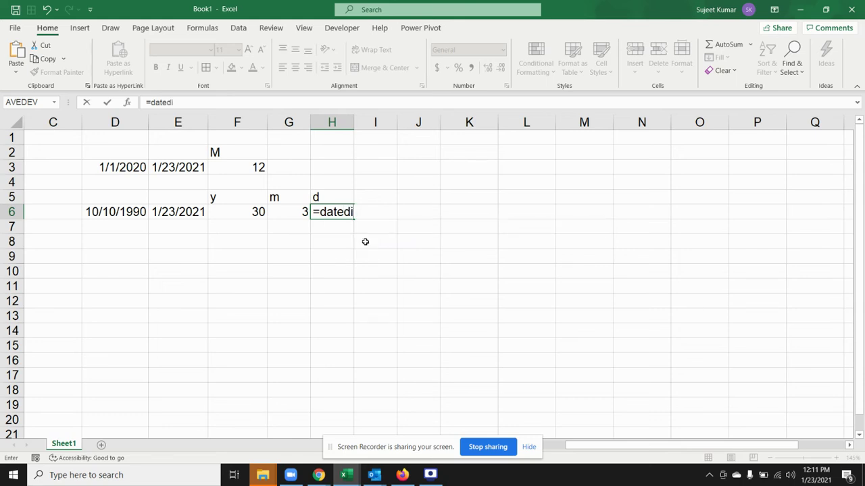
type("f(")
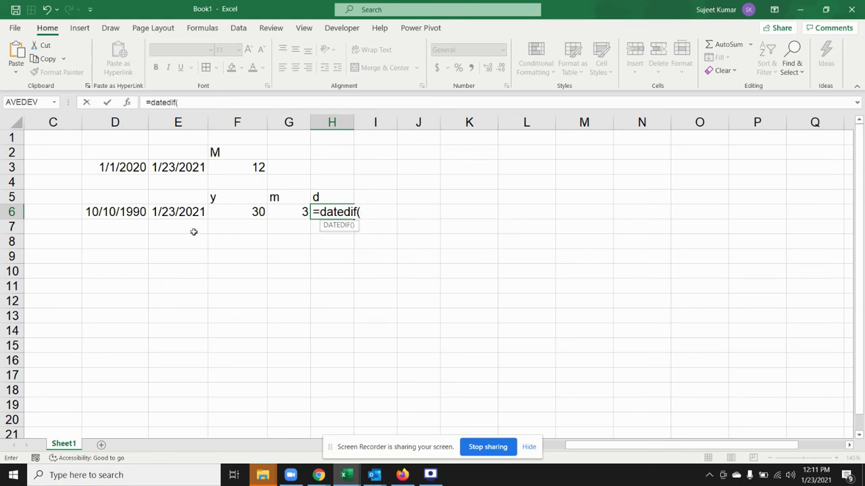
- Complete =DATEDIF(D6,E6,"md") in H6 showing 13 days, then minimise Excel
left_click(135, 215)
type(",")
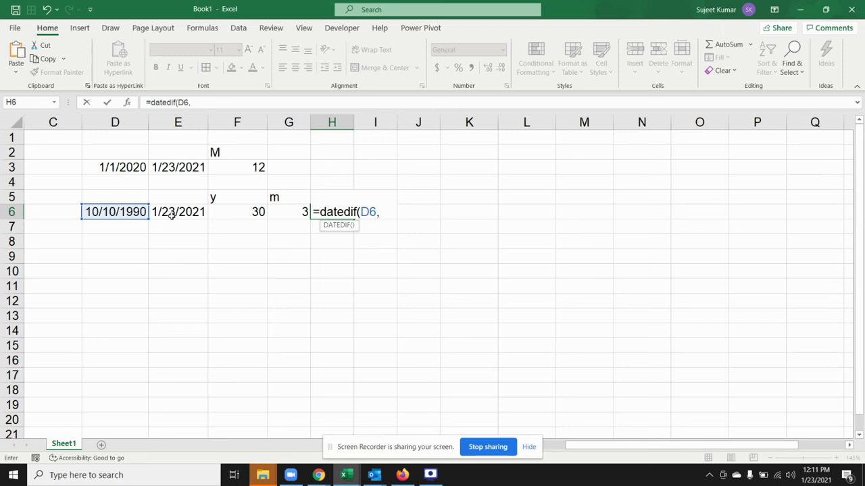
left_click(172, 214)
type(",\"")
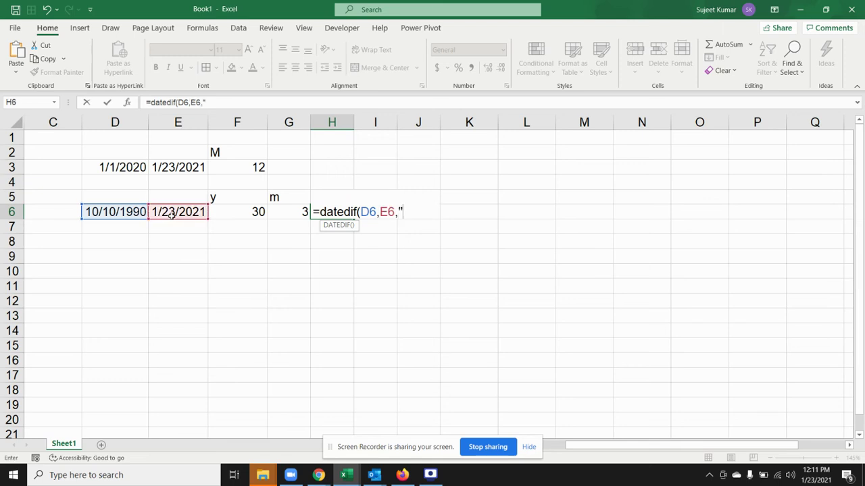
type("m")
type("d\"")
type(")")
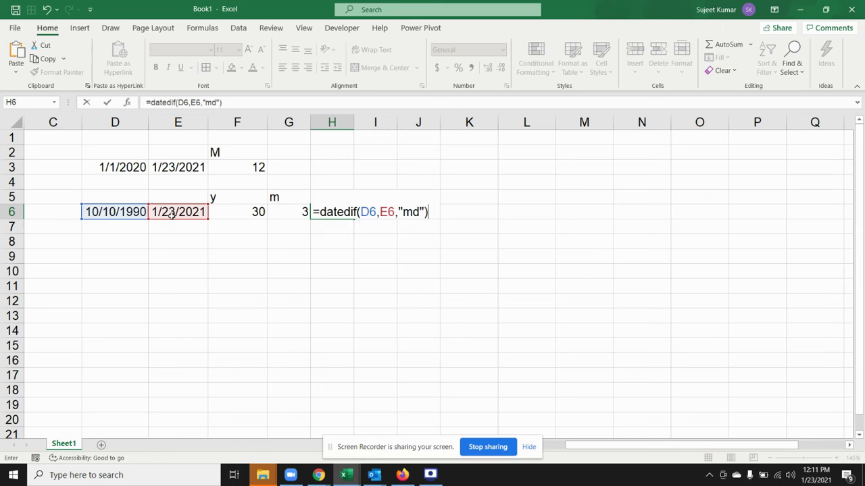
key("Return")
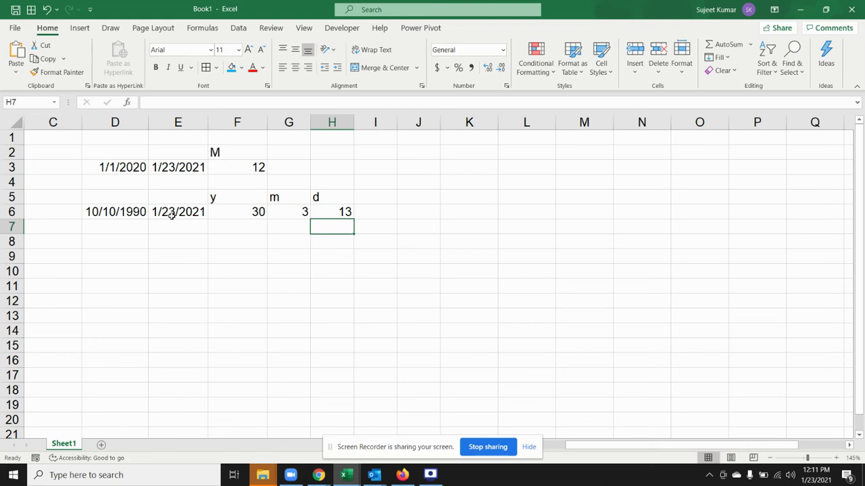
key("super+d")
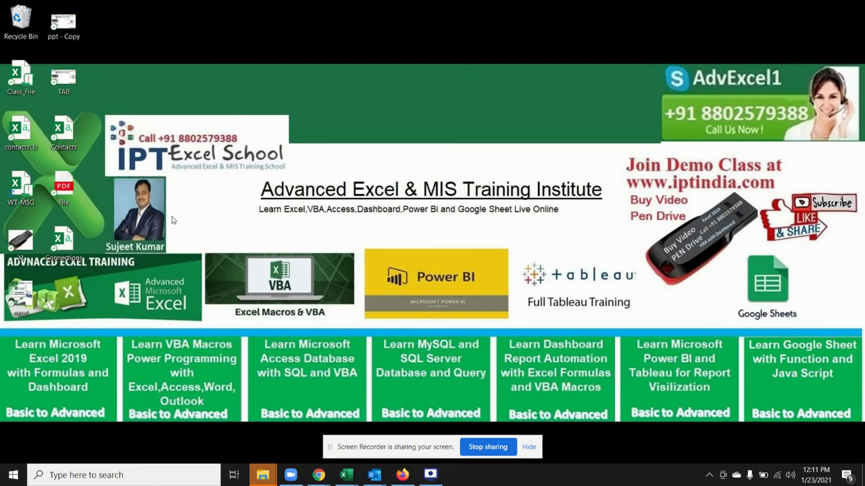
mouse_move(318, 475)
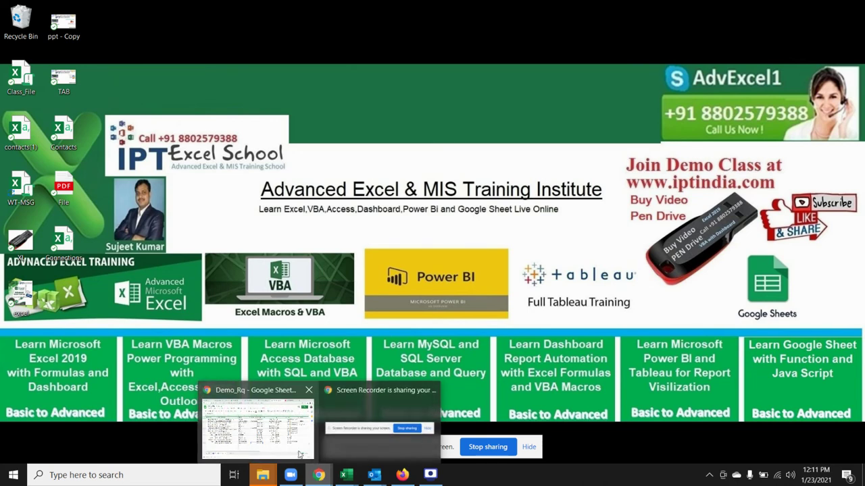
- Bring up Chrome's Classplus tab and scroll through the Chats page
left_click(286, 452)
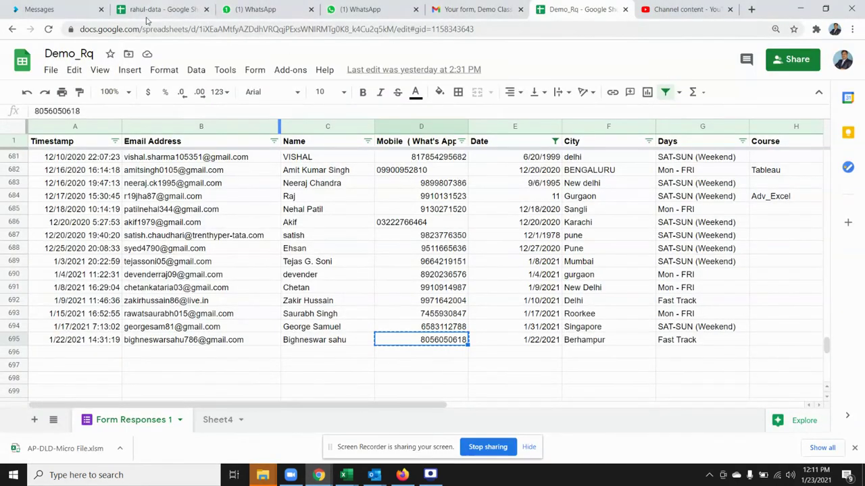
left_click(51, 9)
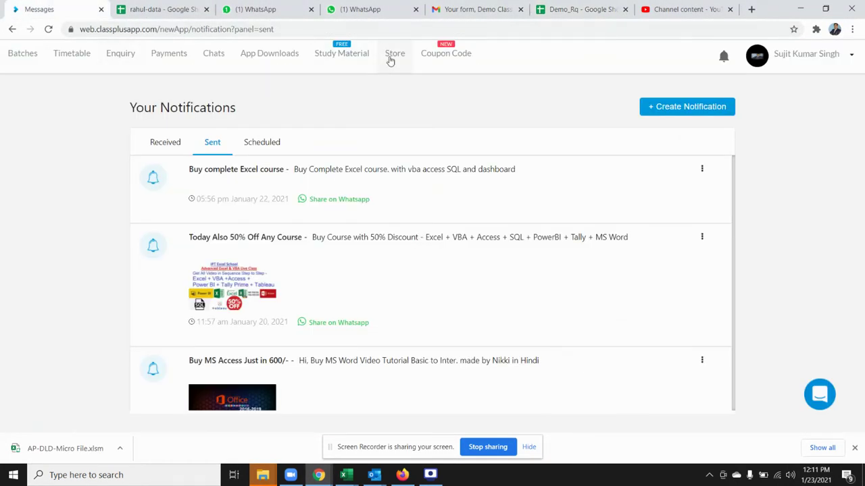
left_click(209, 62)
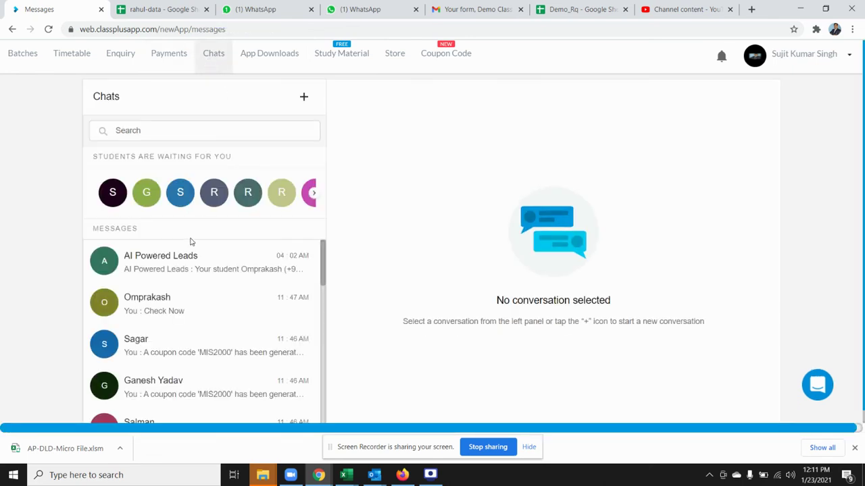
scroll(191, 241, "down", 2)
scroll(155, 320, "down", 2)
scroll(155, 333, "down", 5)
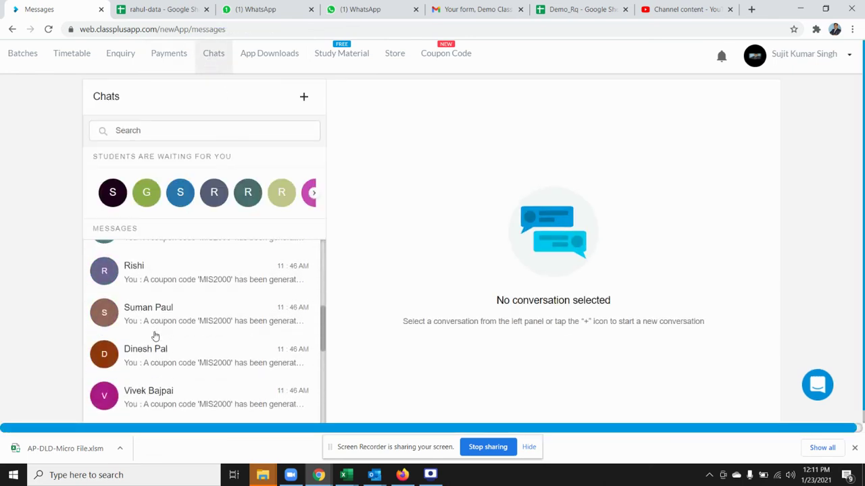
scroll(155, 335, "down", 5)
scroll(154, 332, "down", 2)
scroll(154, 331, "down", 1)
scroll(155, 333, "down", 3)
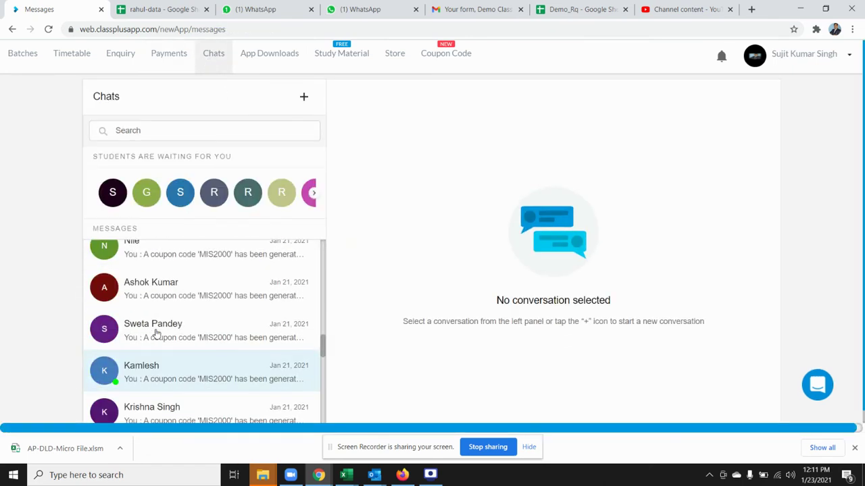
scroll(156, 333, "down", 1)
scroll(155, 333, "down", 2)
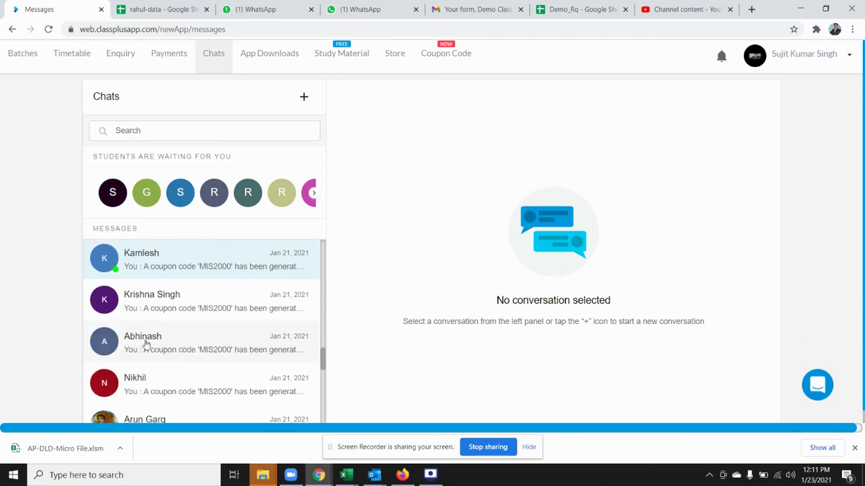
scroll(145, 345, "down", 5)
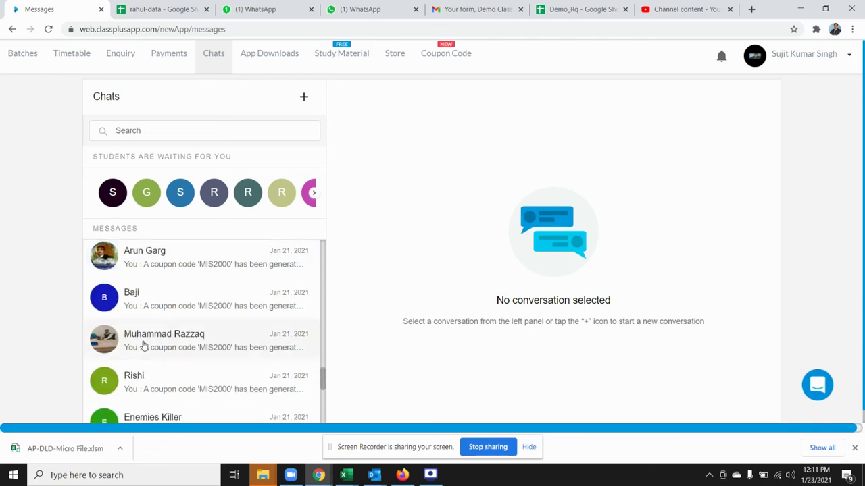
scroll(144, 343, "down", 3)
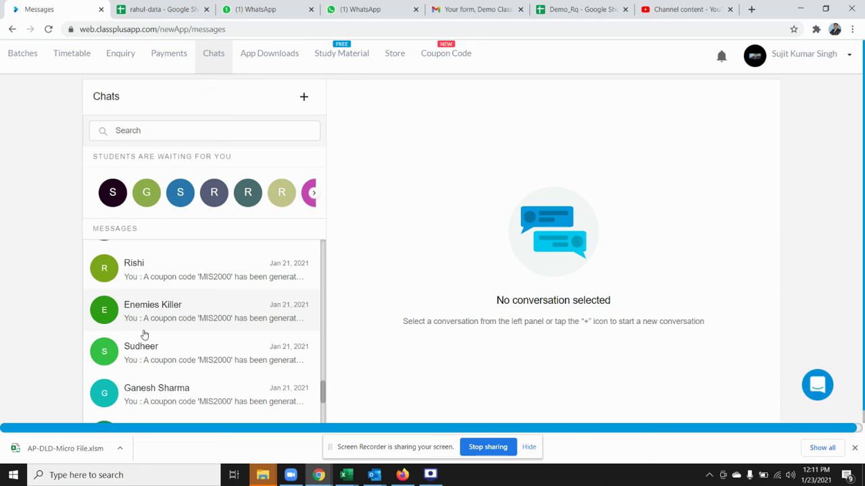
- Browse the uploaded videos under free Study Material
left_click(343, 59)
left_click(68, 146)
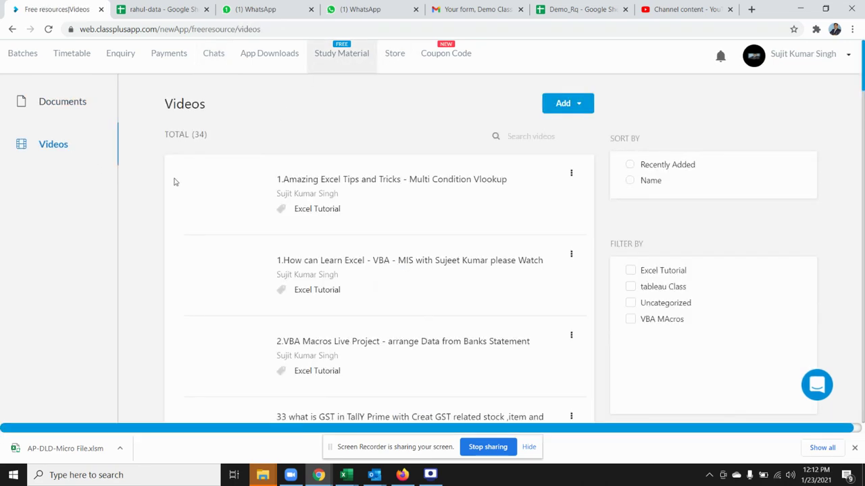
scroll(349, 233, "down", 5)
scroll(350, 233, "up", 3)
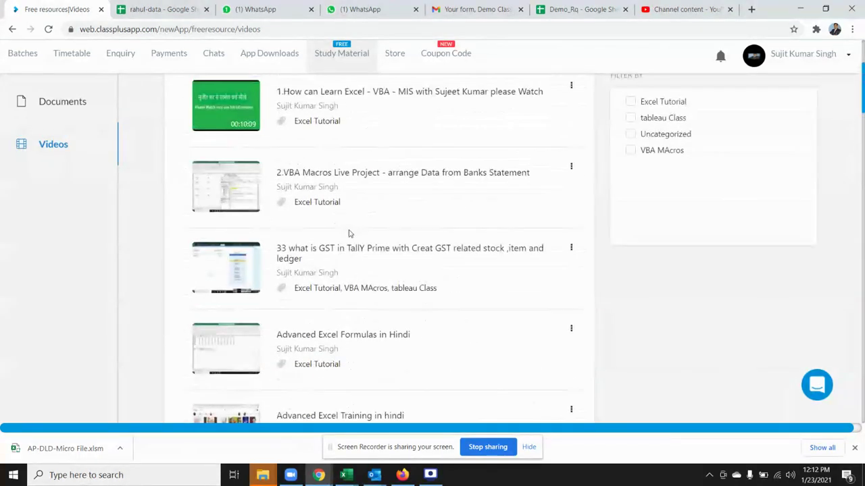
scroll(350, 233, "up", 3)
- Scroll through the course Store, then return to the desktop and open Screen Recorder
left_click(396, 55)
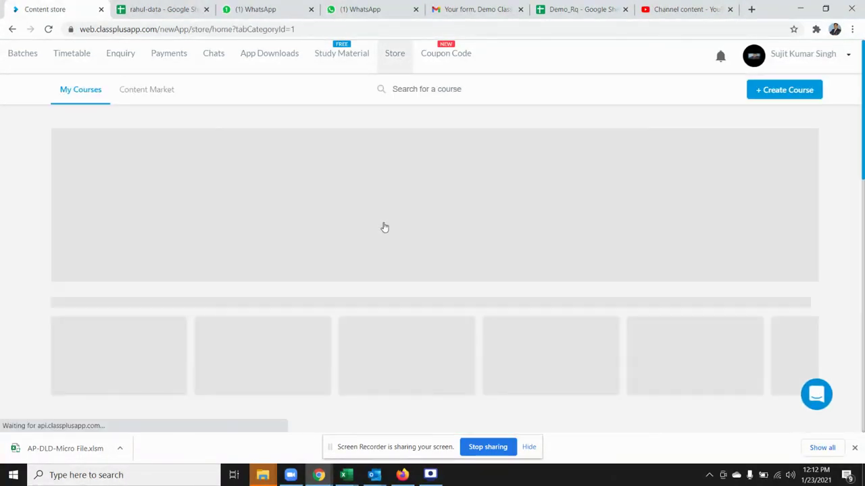
scroll(383, 228, "down", 3)
scroll(383, 228, "down", 1)
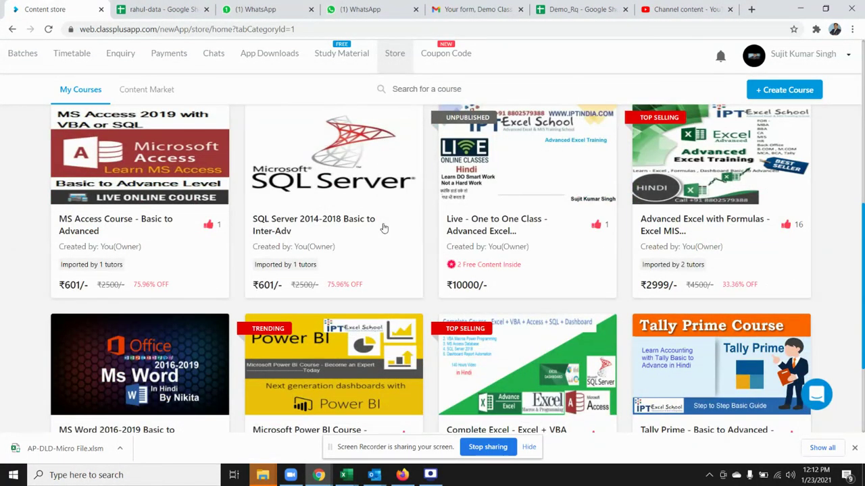
scroll(383, 228, "down", 1)
scroll(383, 229, "down", 1)
scroll(383, 228, "down", 1)
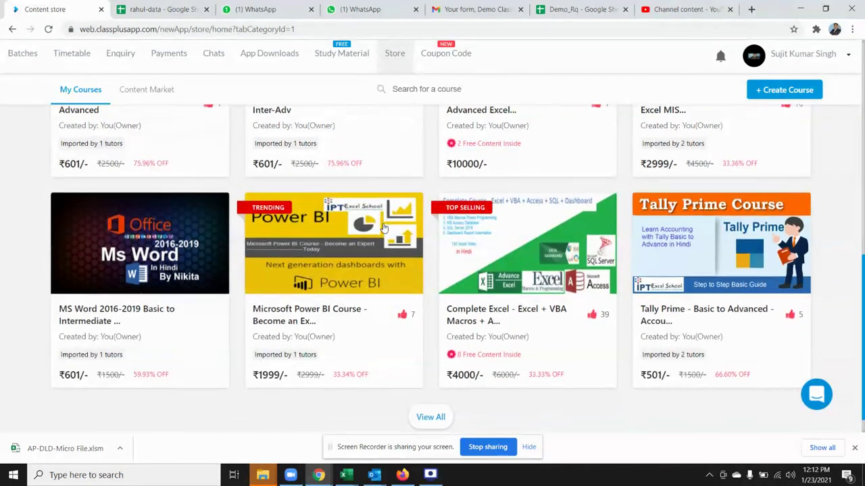
scroll(383, 229, "down", 1)
key("super+d")
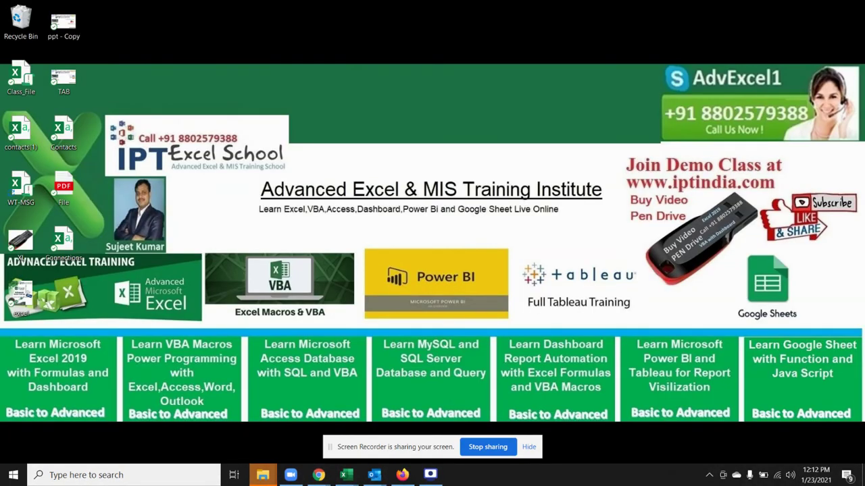
left_click(440, 473)
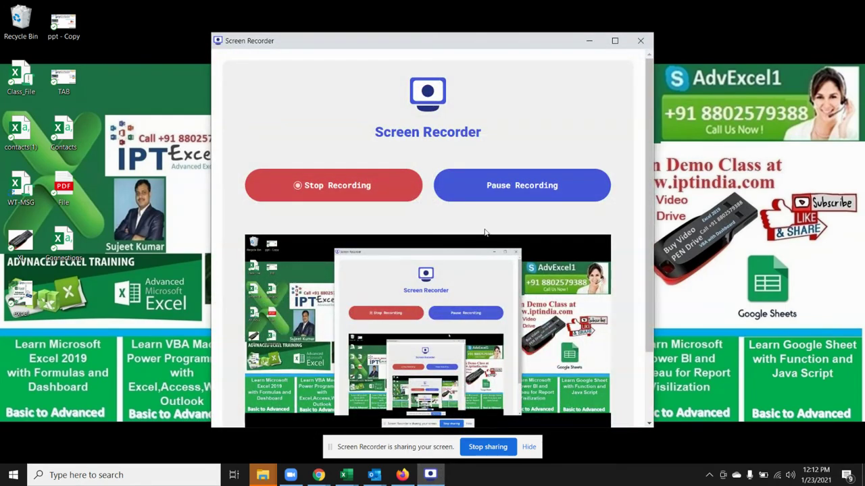